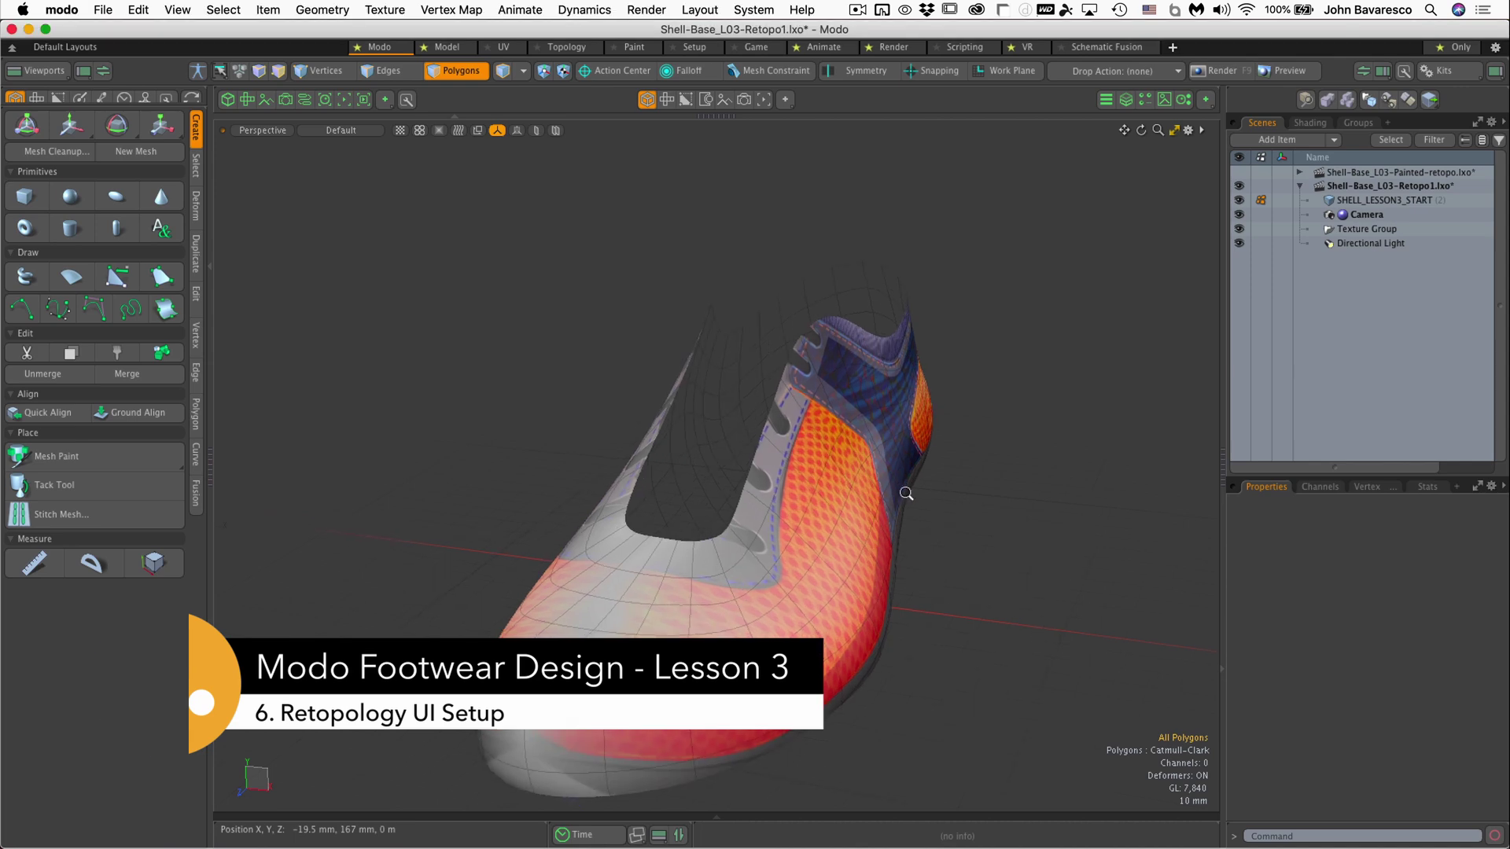
Examine the painted shoe shell and its wireframe from several perspective angles and from the top view
left_click_drag(844, 431, 638, 566, "alt")
left_click_drag(515, 582, 472, 460, "alt")
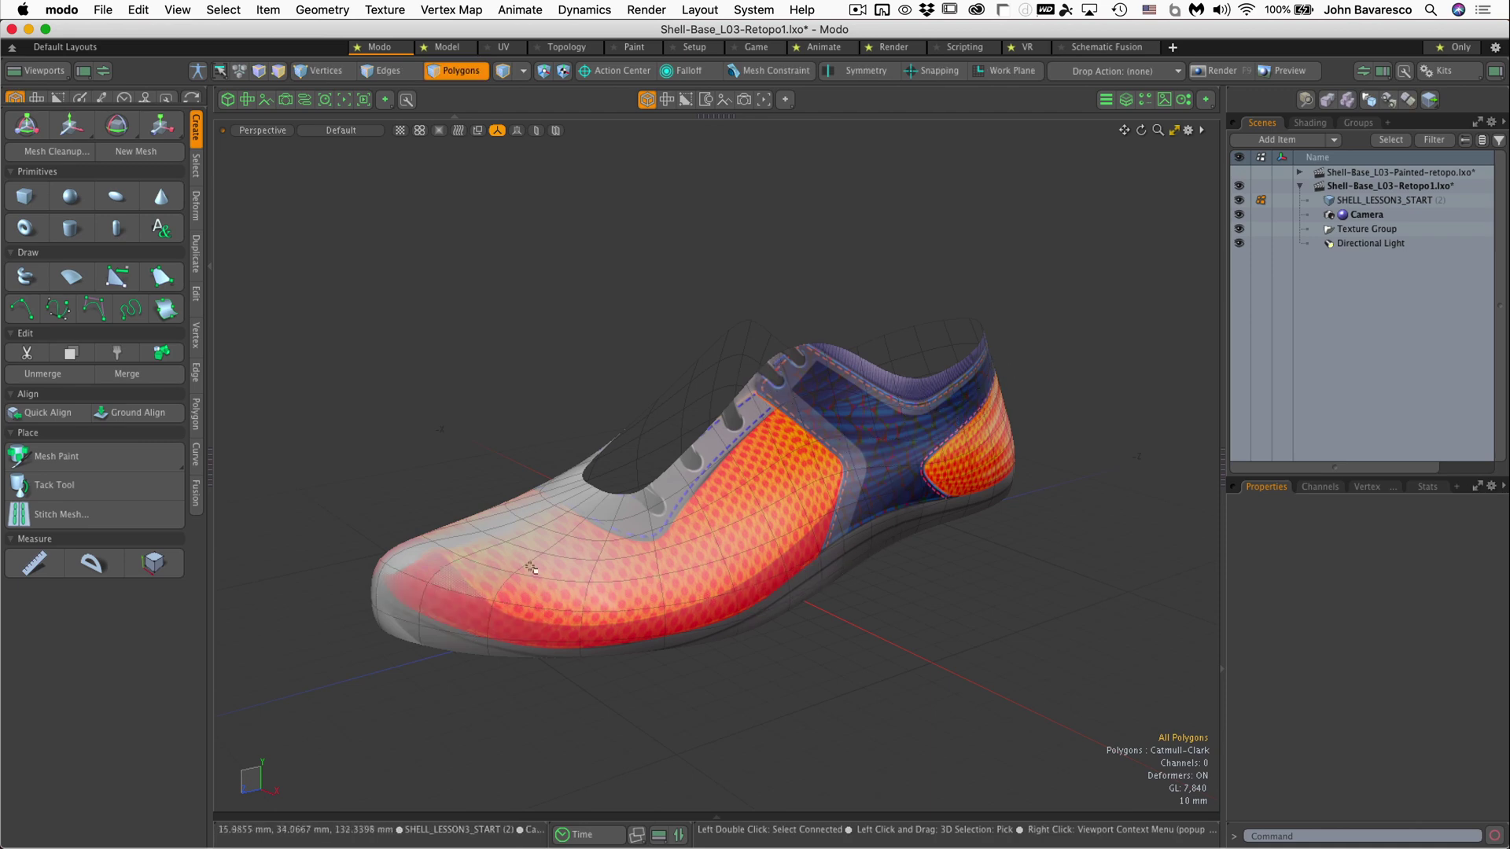
scroll(757, 475, "up", 2)
left_click_drag(762, 475, 843, 549, "alt")
scroll(781, 519, "down", 2)
left_click_drag(605, 535, 727, 612, "alt")
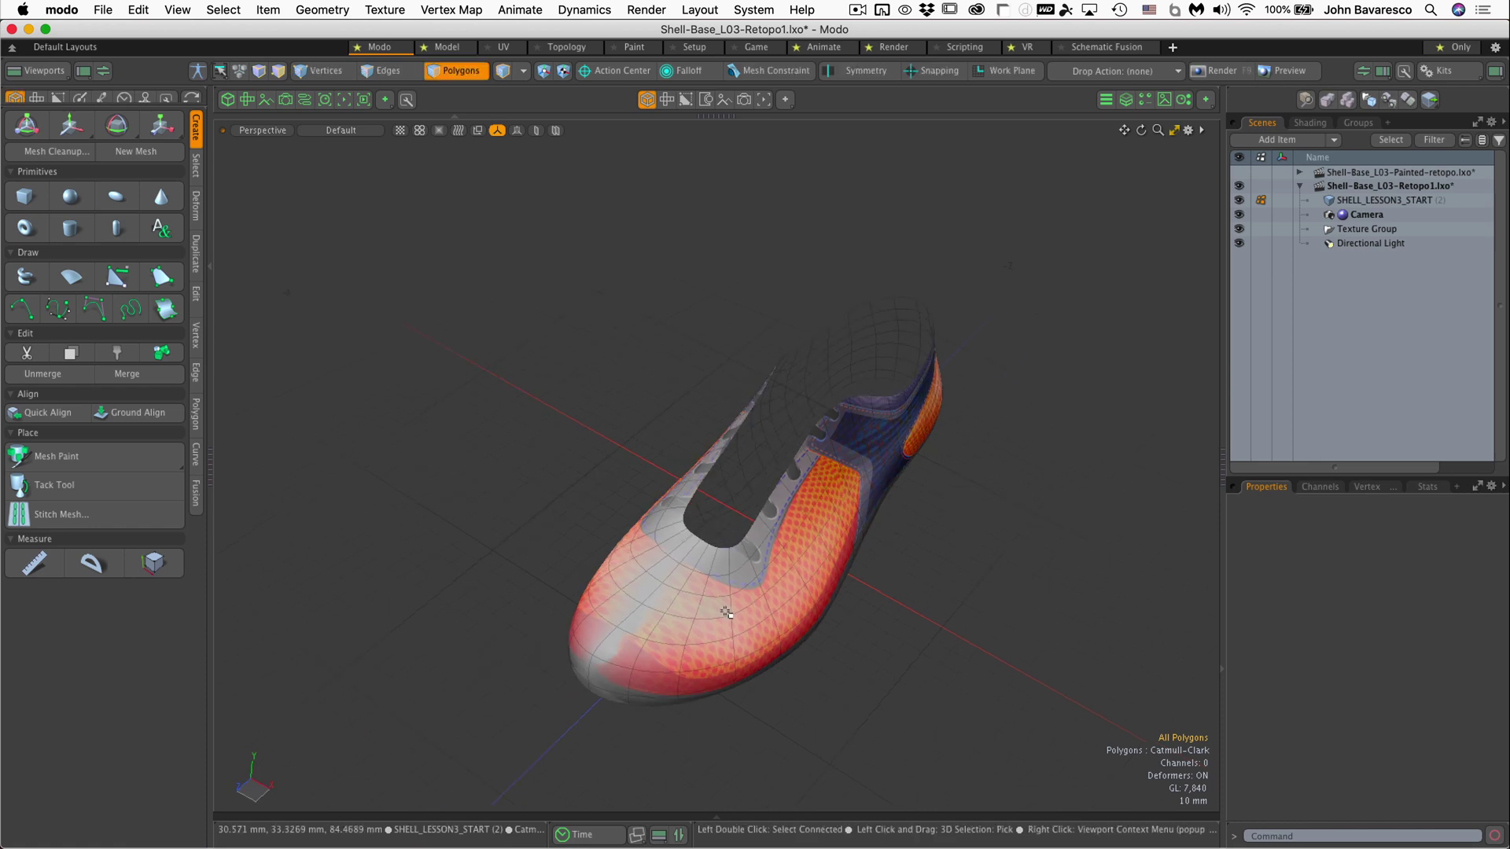
key("ctrl+space")
left_click(752, 533)
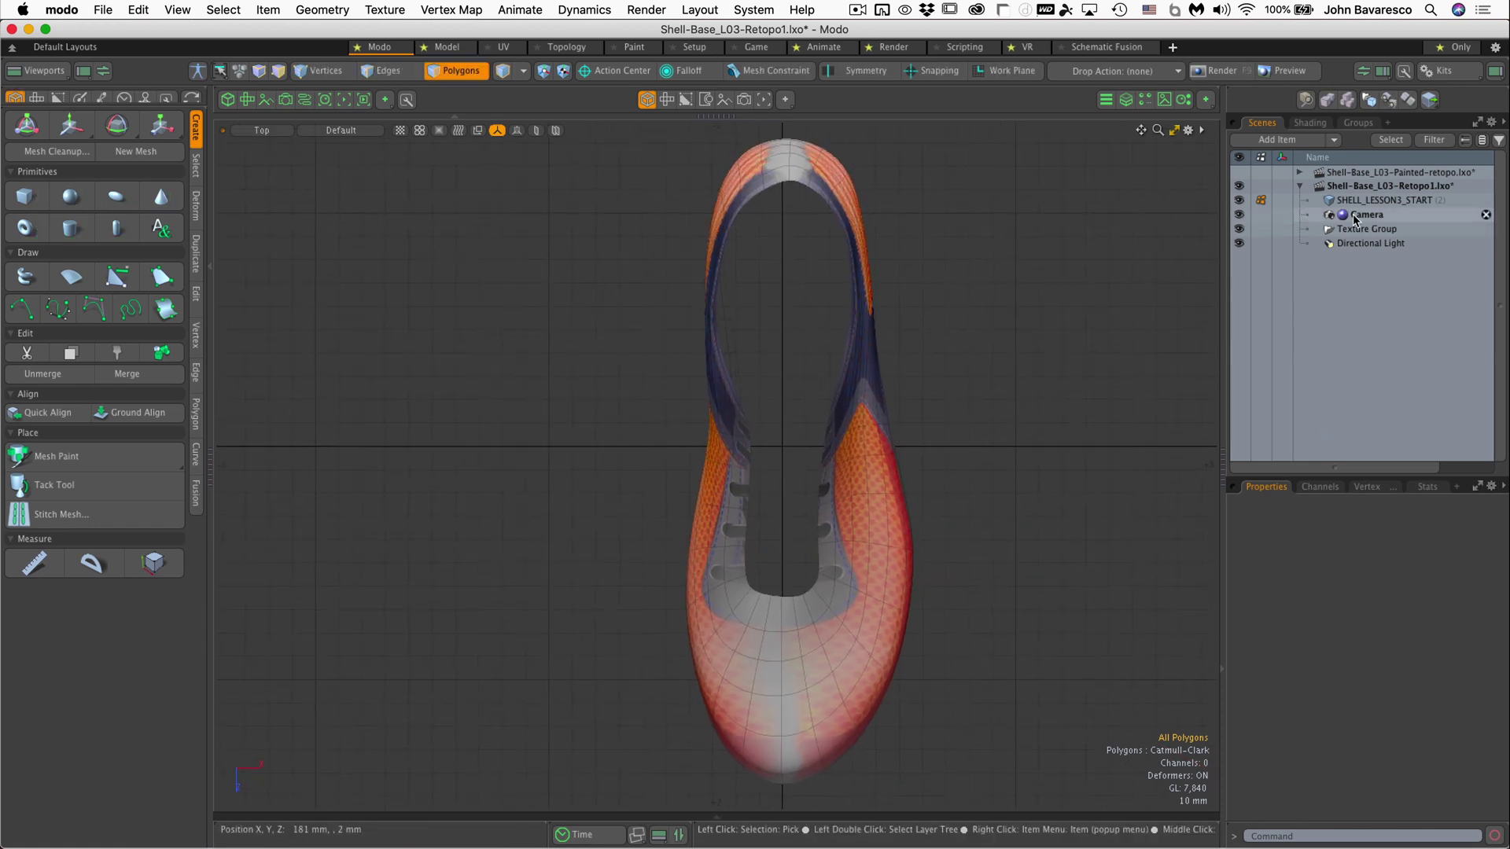
Select all polygons of SHELL_LESSON3_START (2) and move them slightly along negative X to line the toe up with the centre line
left_click(1384, 200)
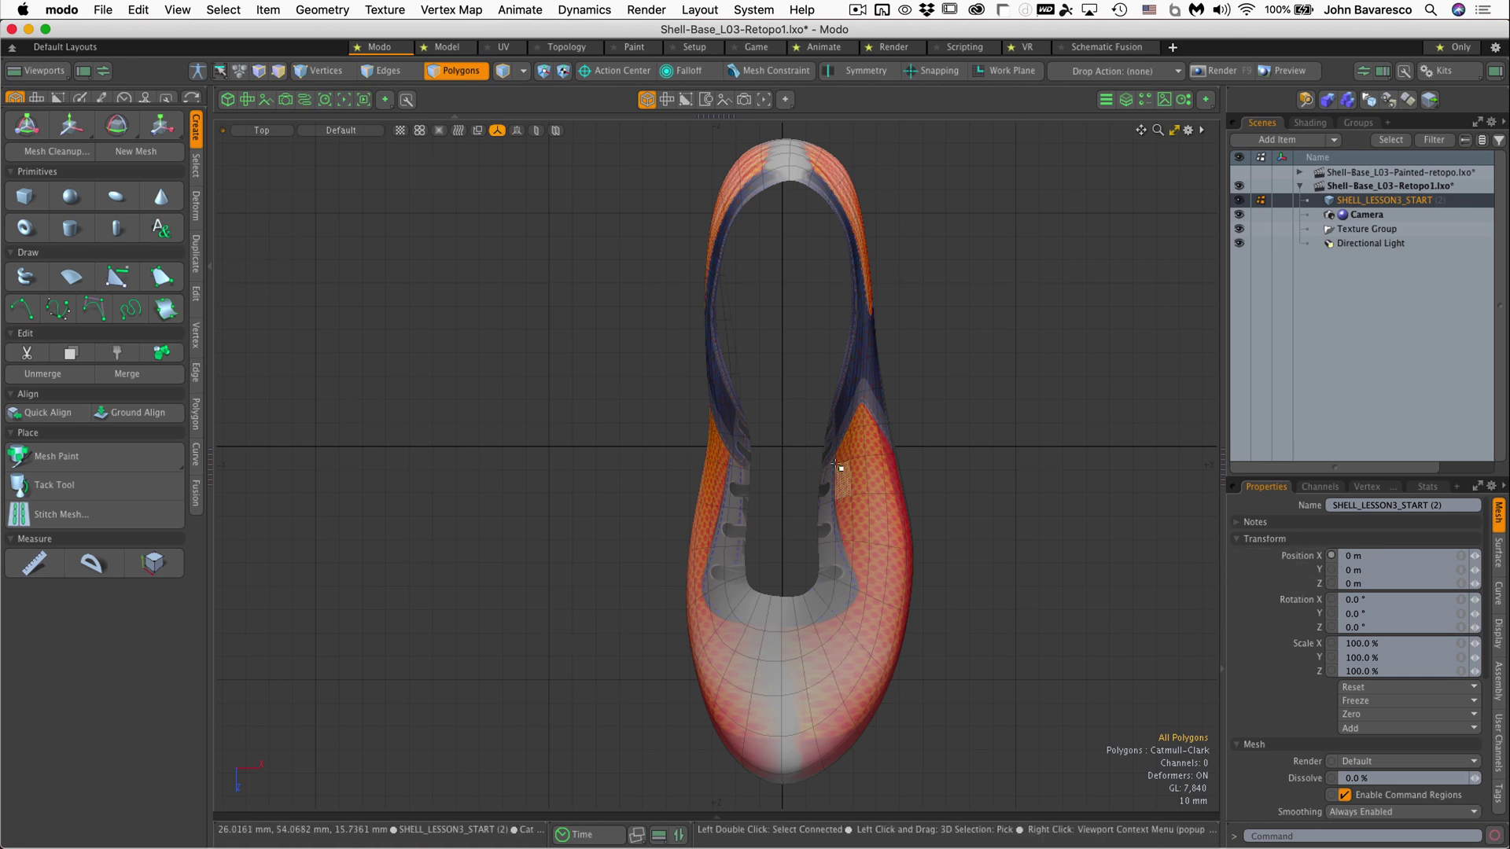
scroll(843, 466, "up", 1)
scroll(844, 466, "down", 2)
left_click_drag(800, 479, 795, 478, "alt+shift")
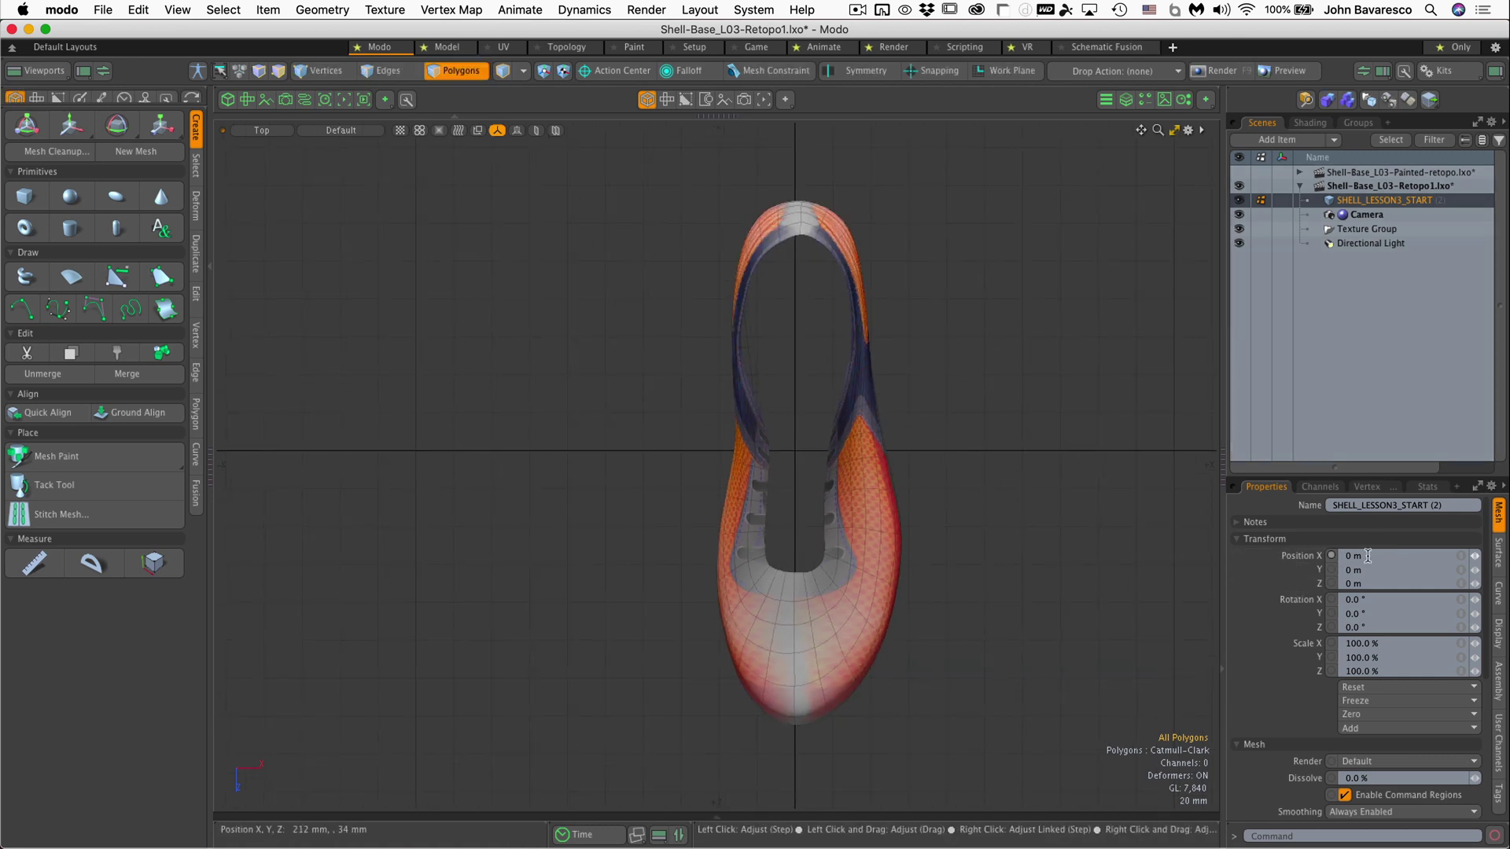
double_click(868, 478)
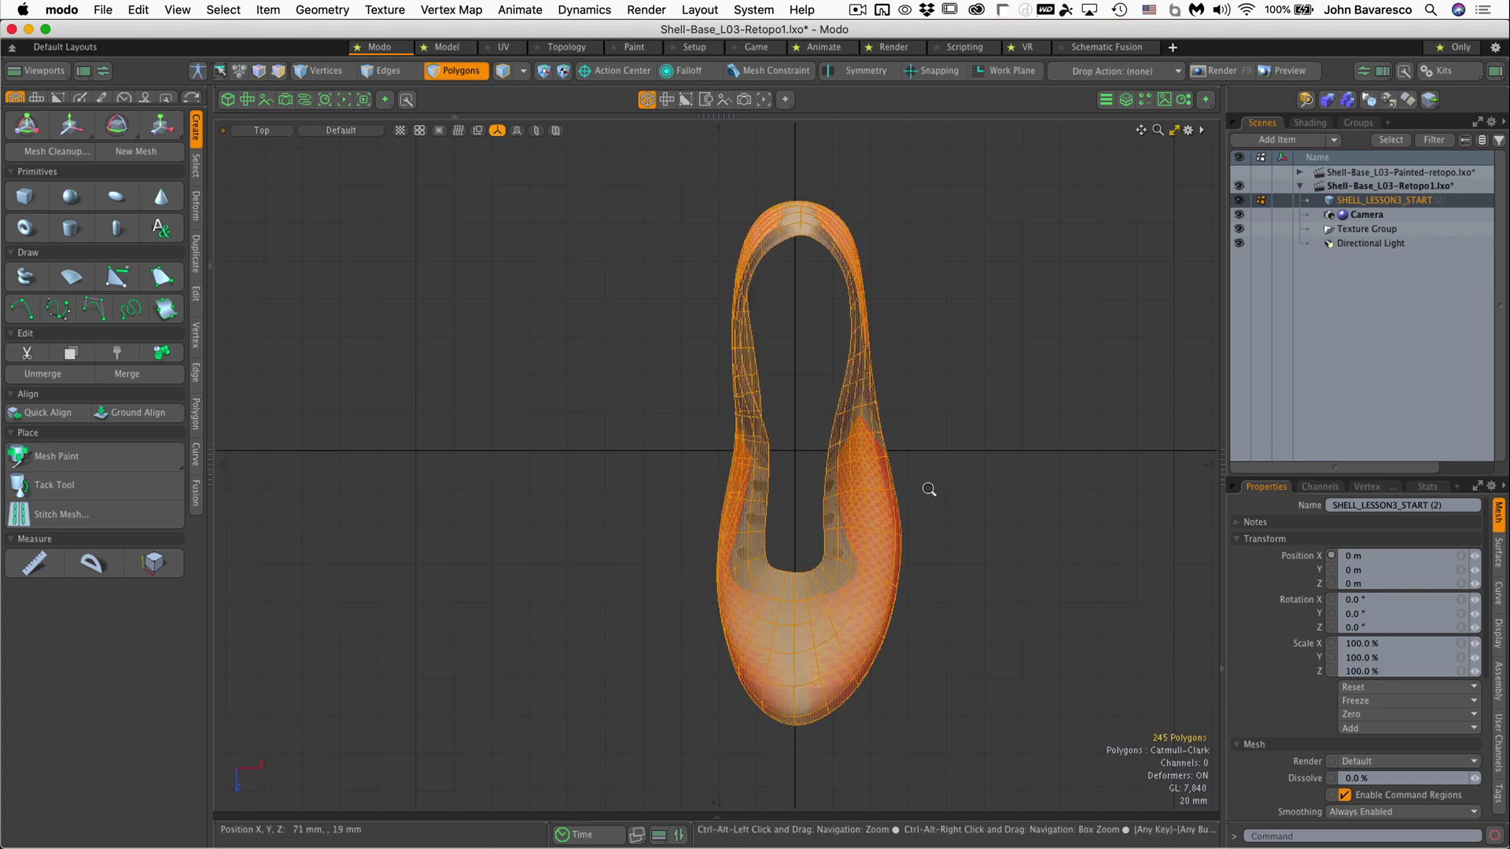
key("w")
scroll(928, 489, "up", 2)
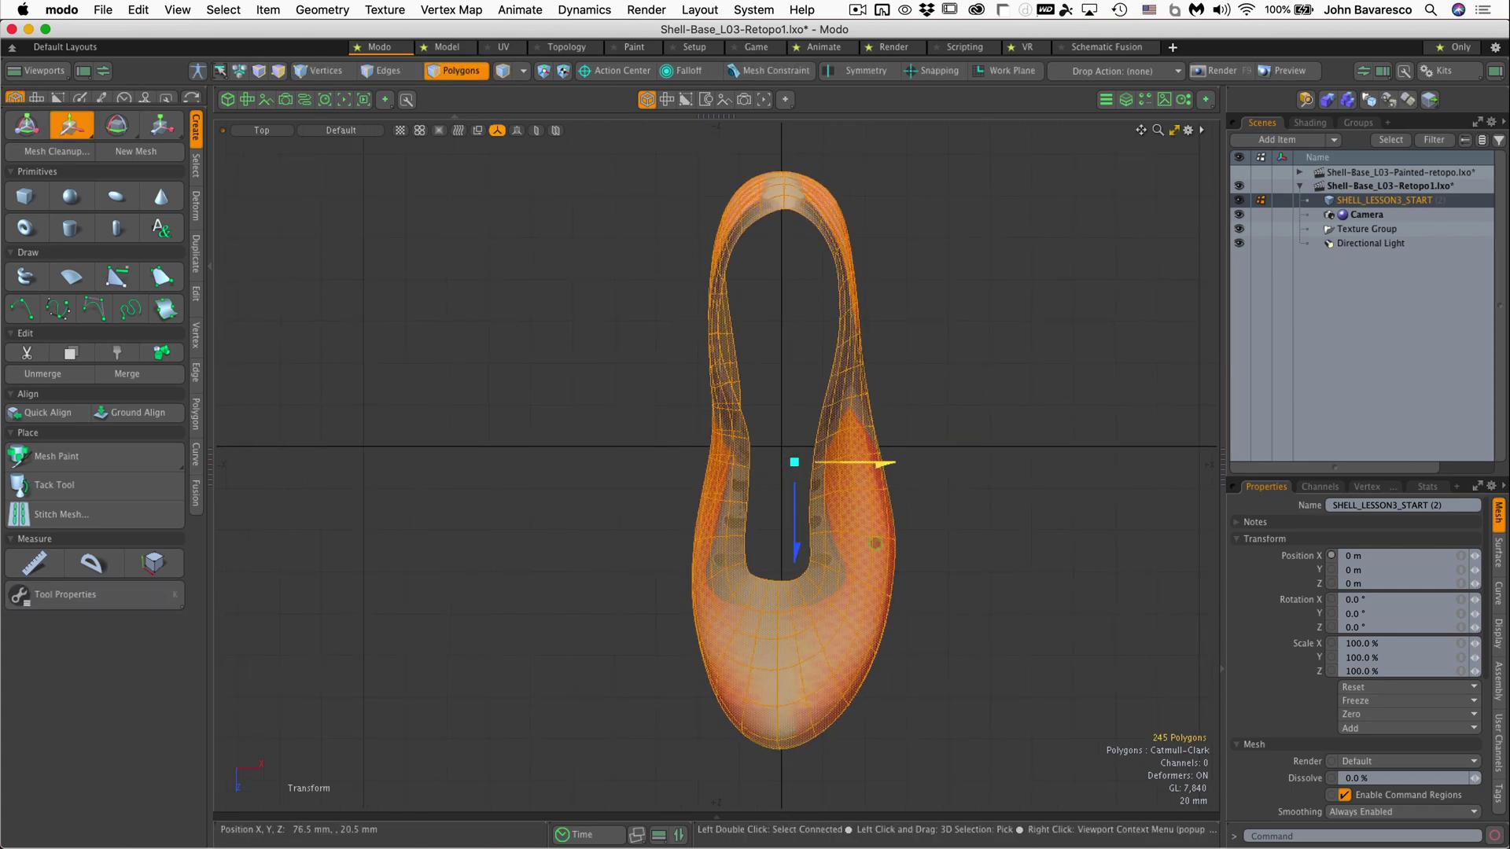
scroll(875, 543, "up", 6)
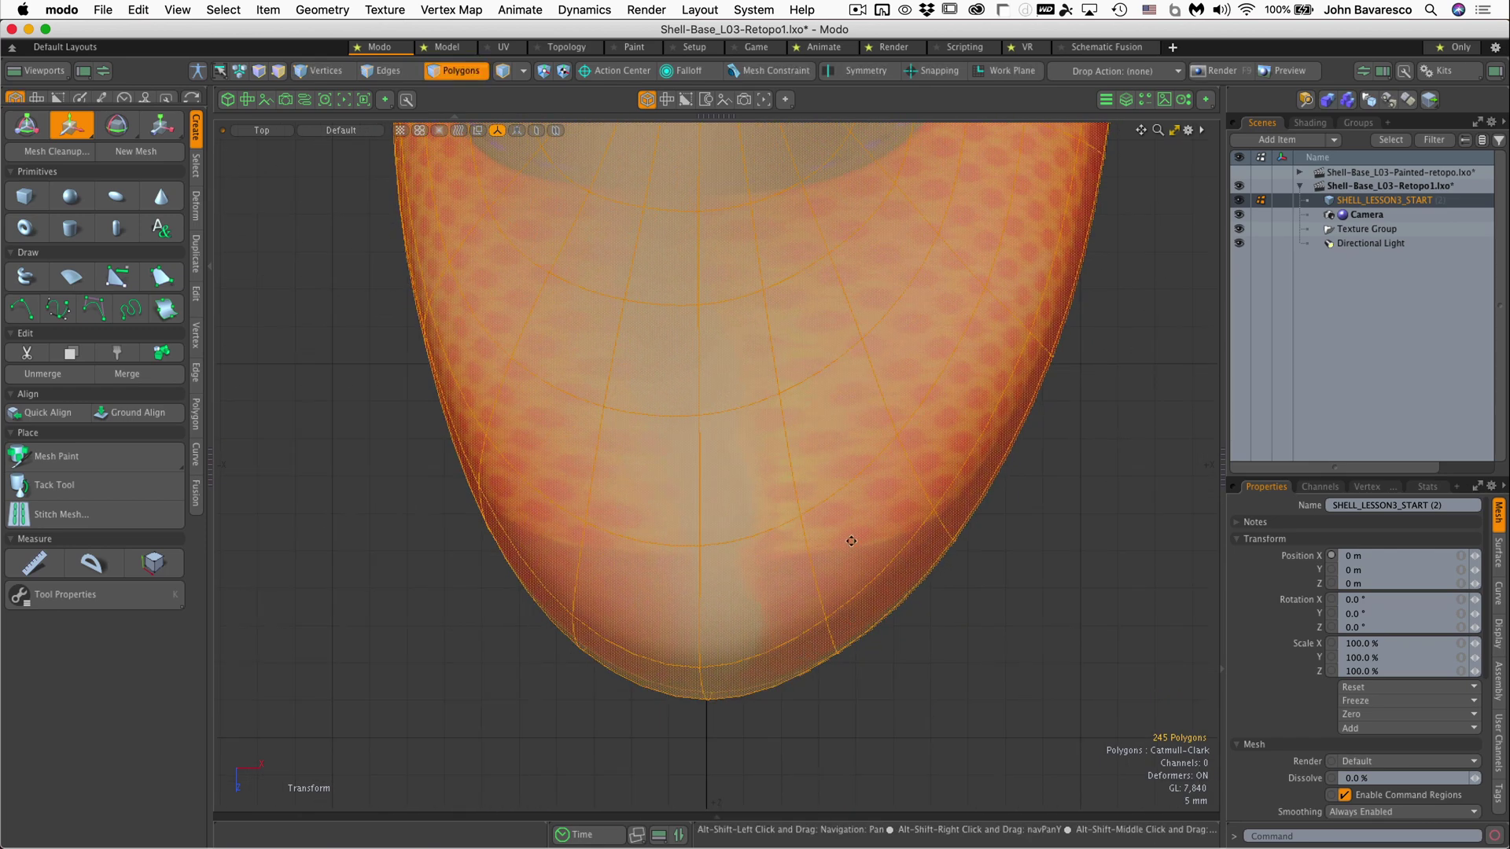
scroll(851, 541, "up", 2)
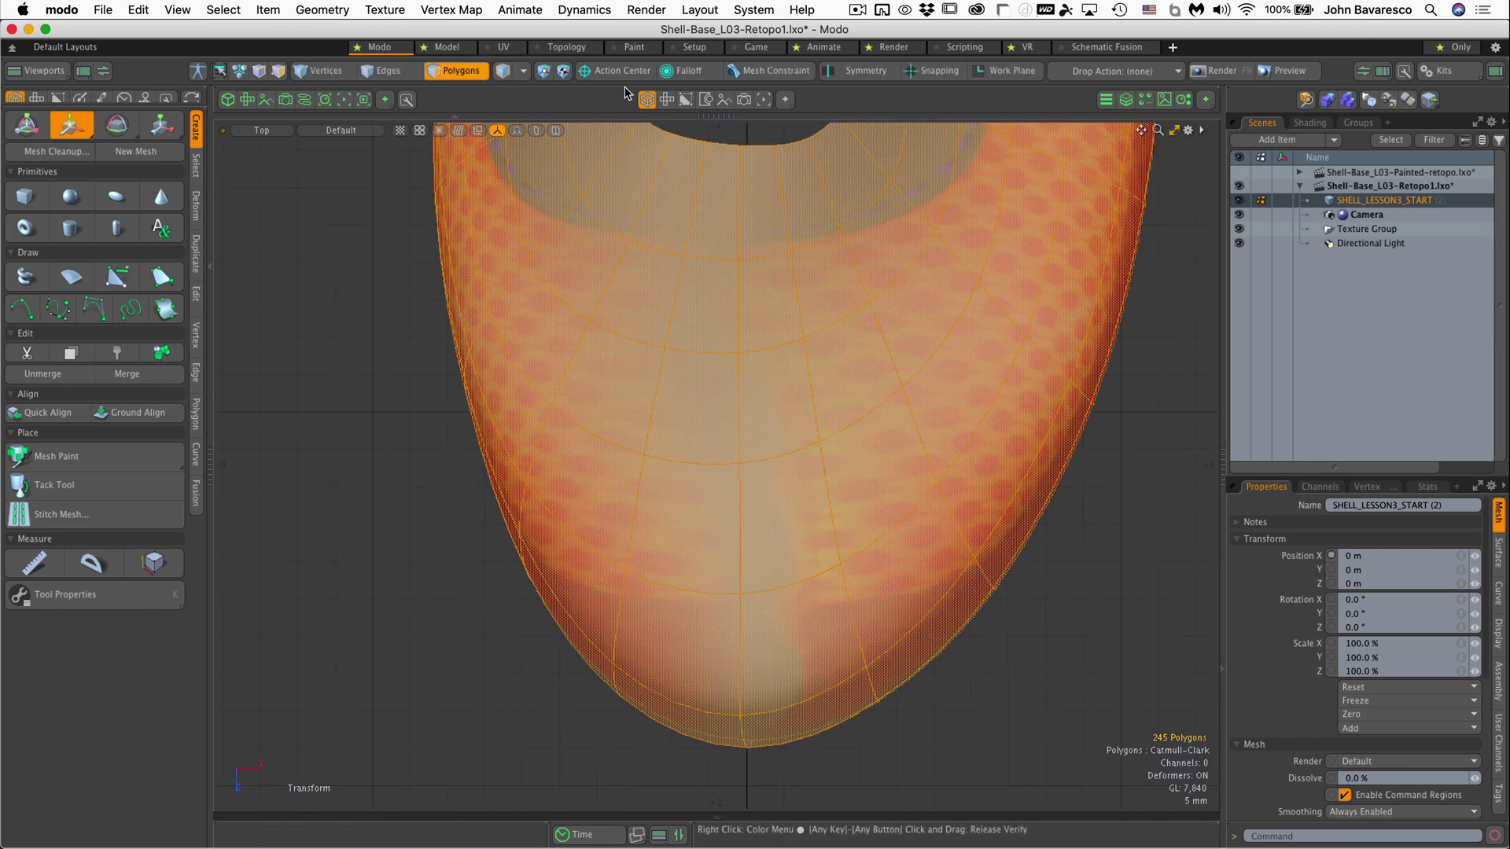
left_click(796, 679)
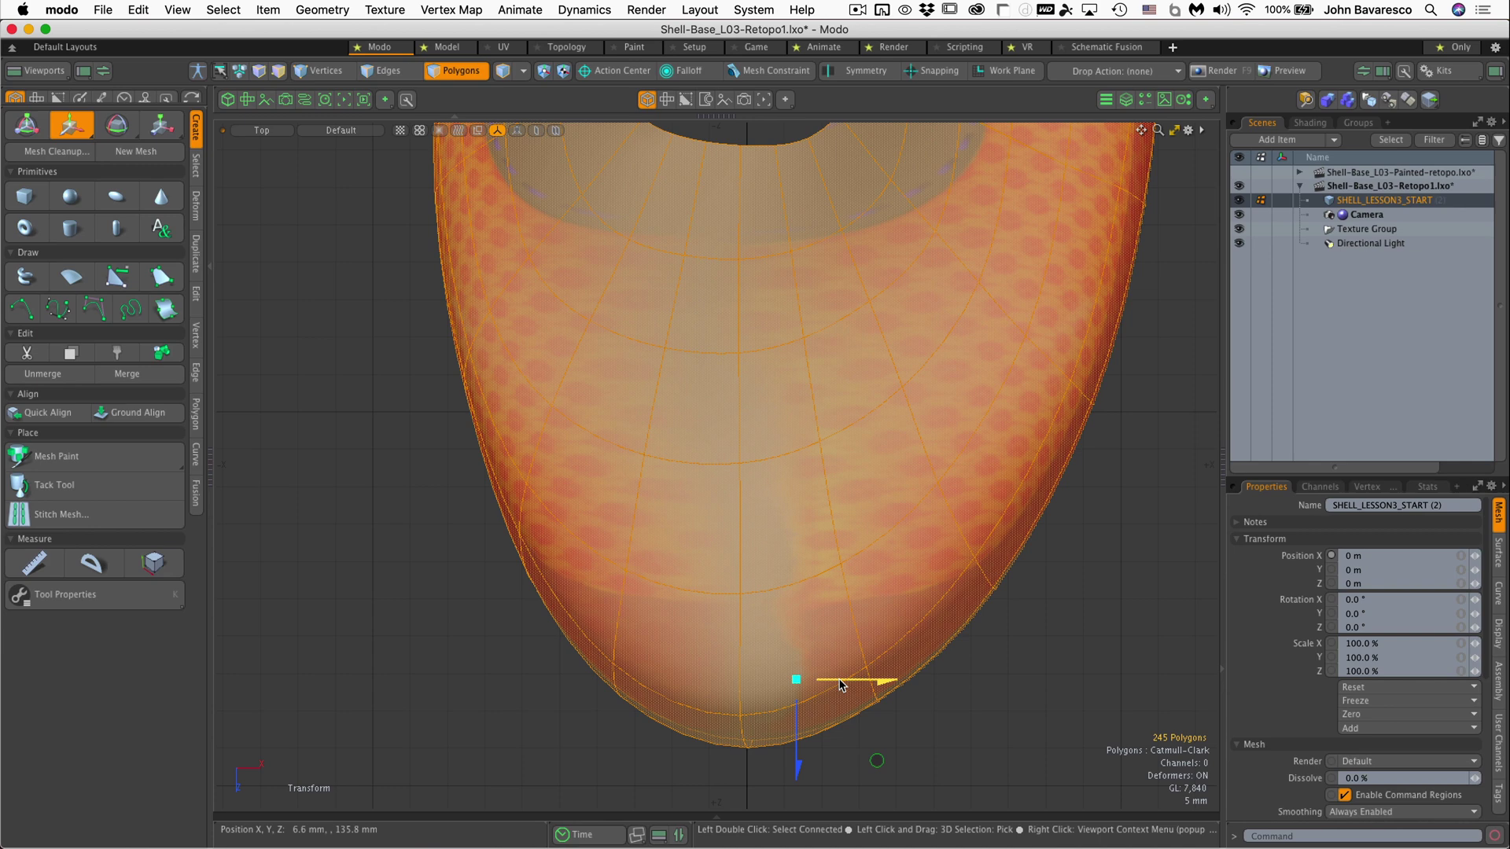
left_click_drag(859, 681, 855, 681)
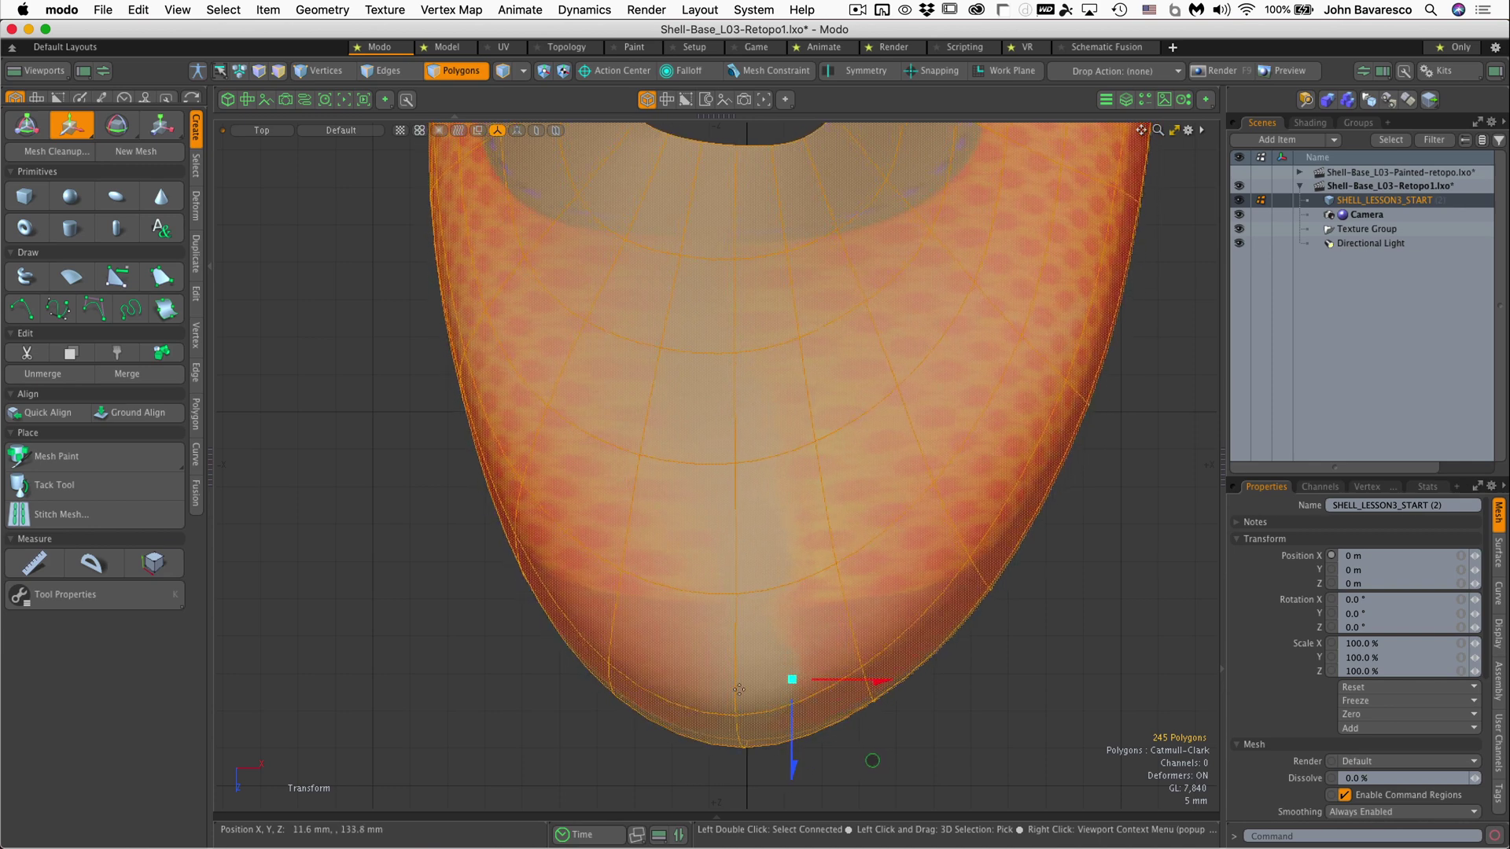
Check the toe and heel against the centre line in the top view, and clear the polygon selection
scroll(772, 432, "down", 4)
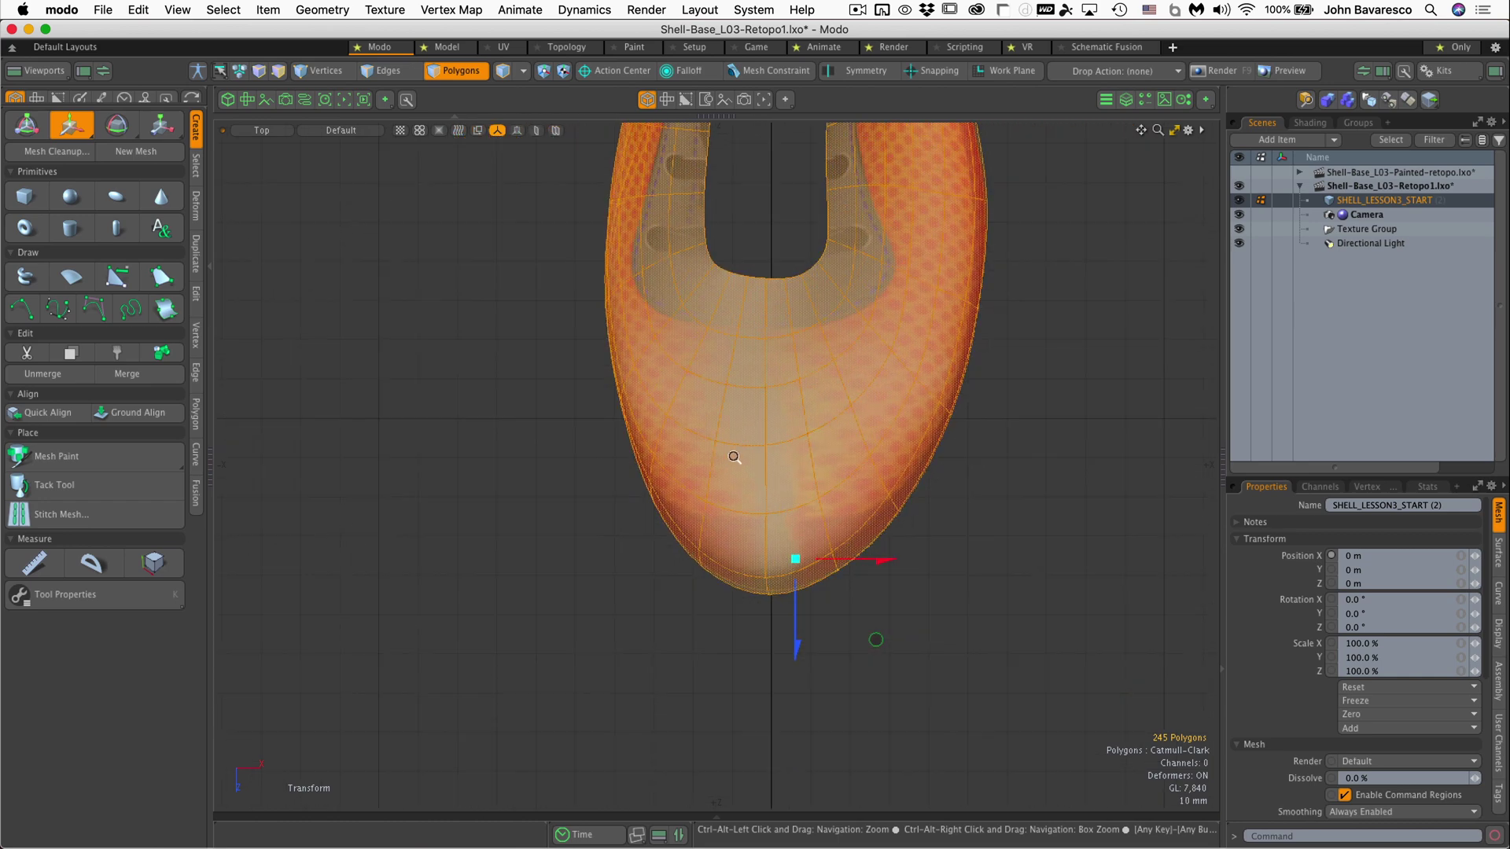
left_click_drag(762, 473, 781, 595, "alt+shift")
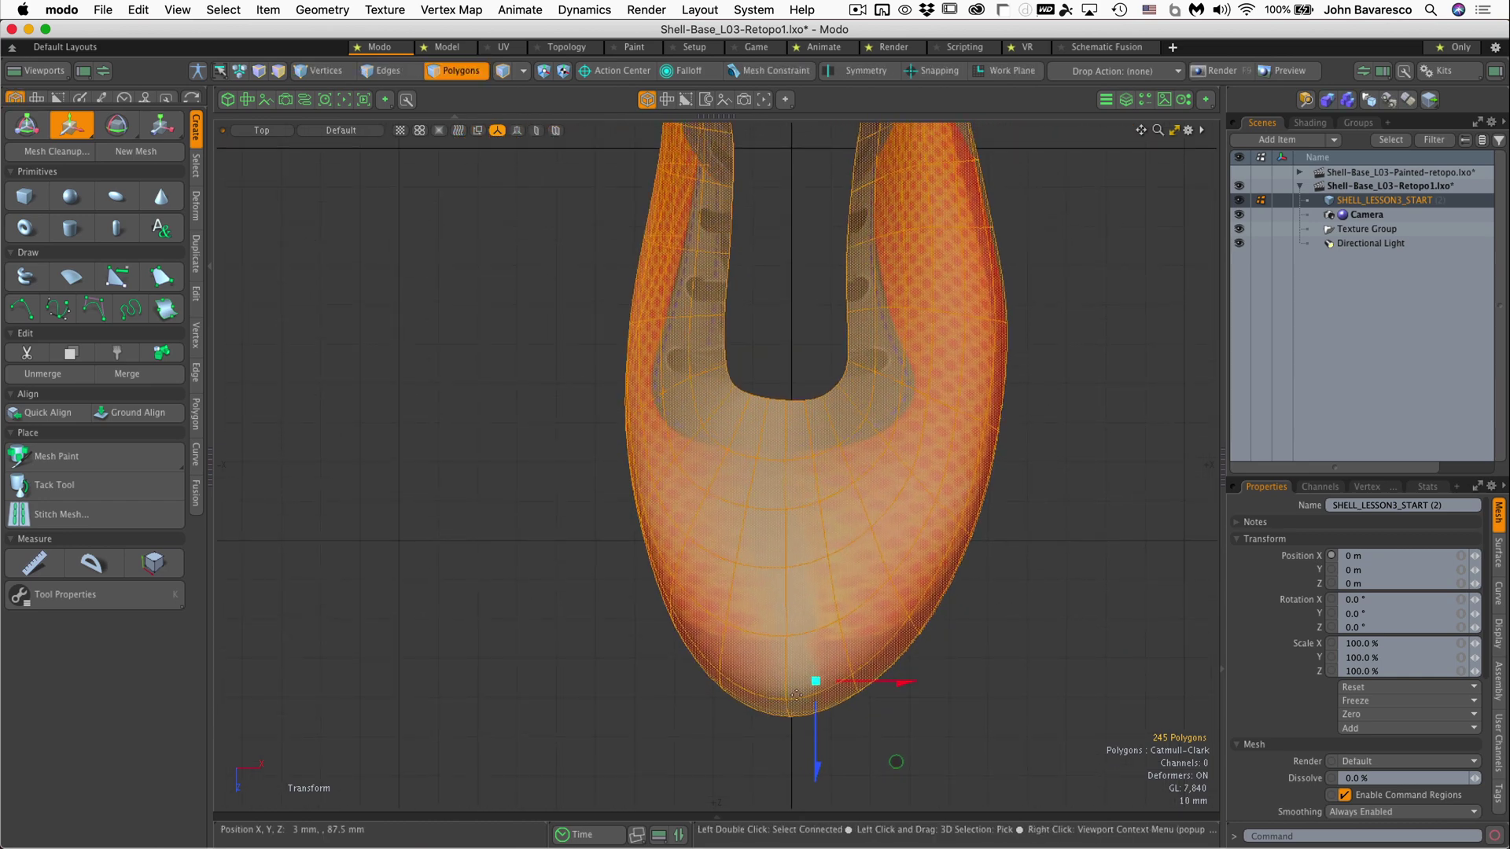
left_click_drag(795, 473, 785, 266, "alt")
scroll(785, 266, "up", 5)
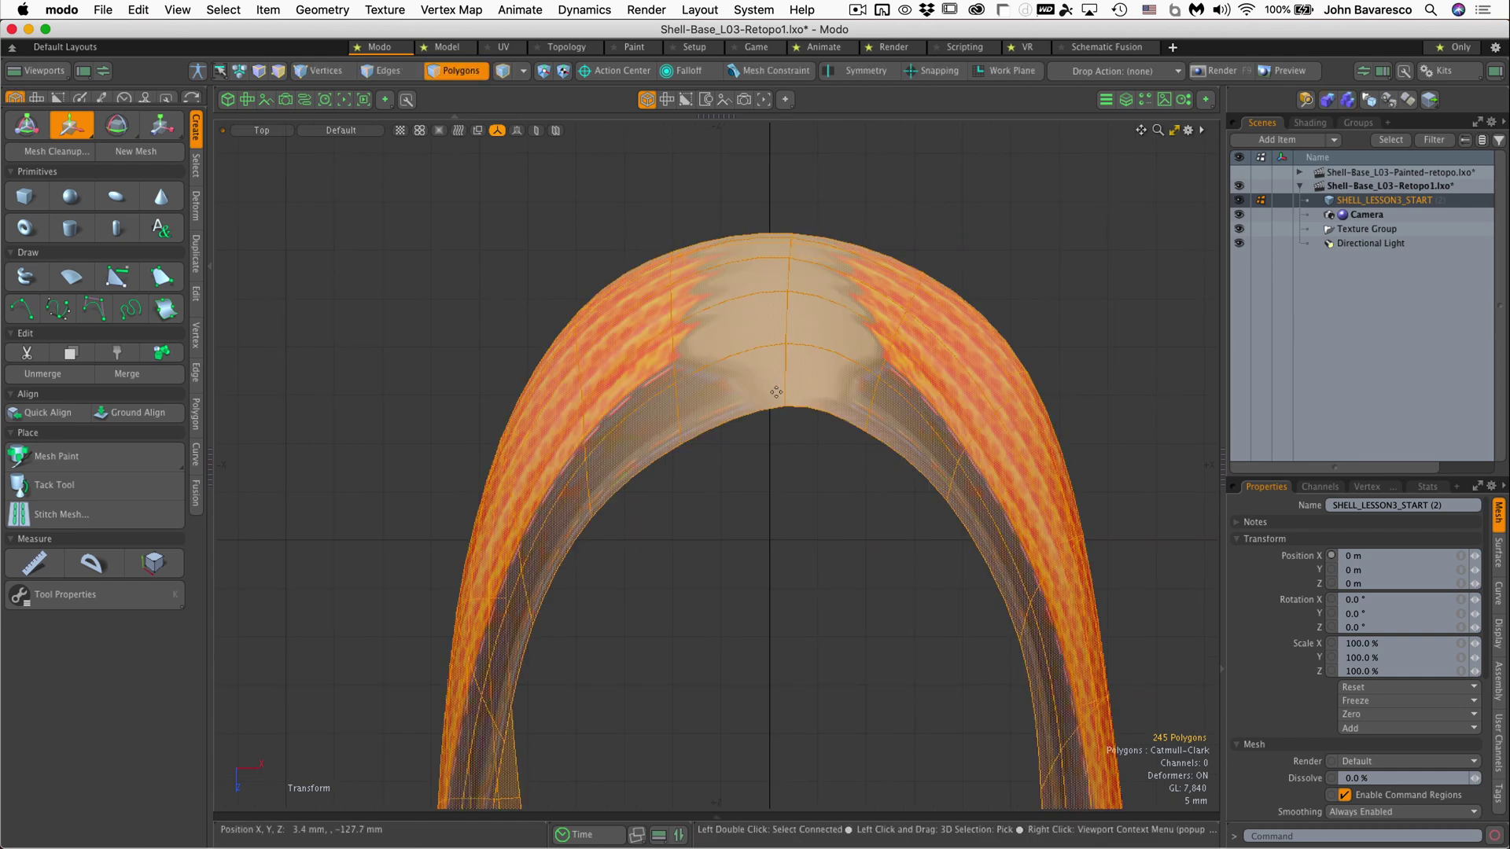
left_click_drag(849, 545, 750, 322, "ctrl+alt")
left_click_drag(835, 492, 747, 534, "ctrl+alt")
left_click_drag(832, 629, 797, 495, "alt+shift")
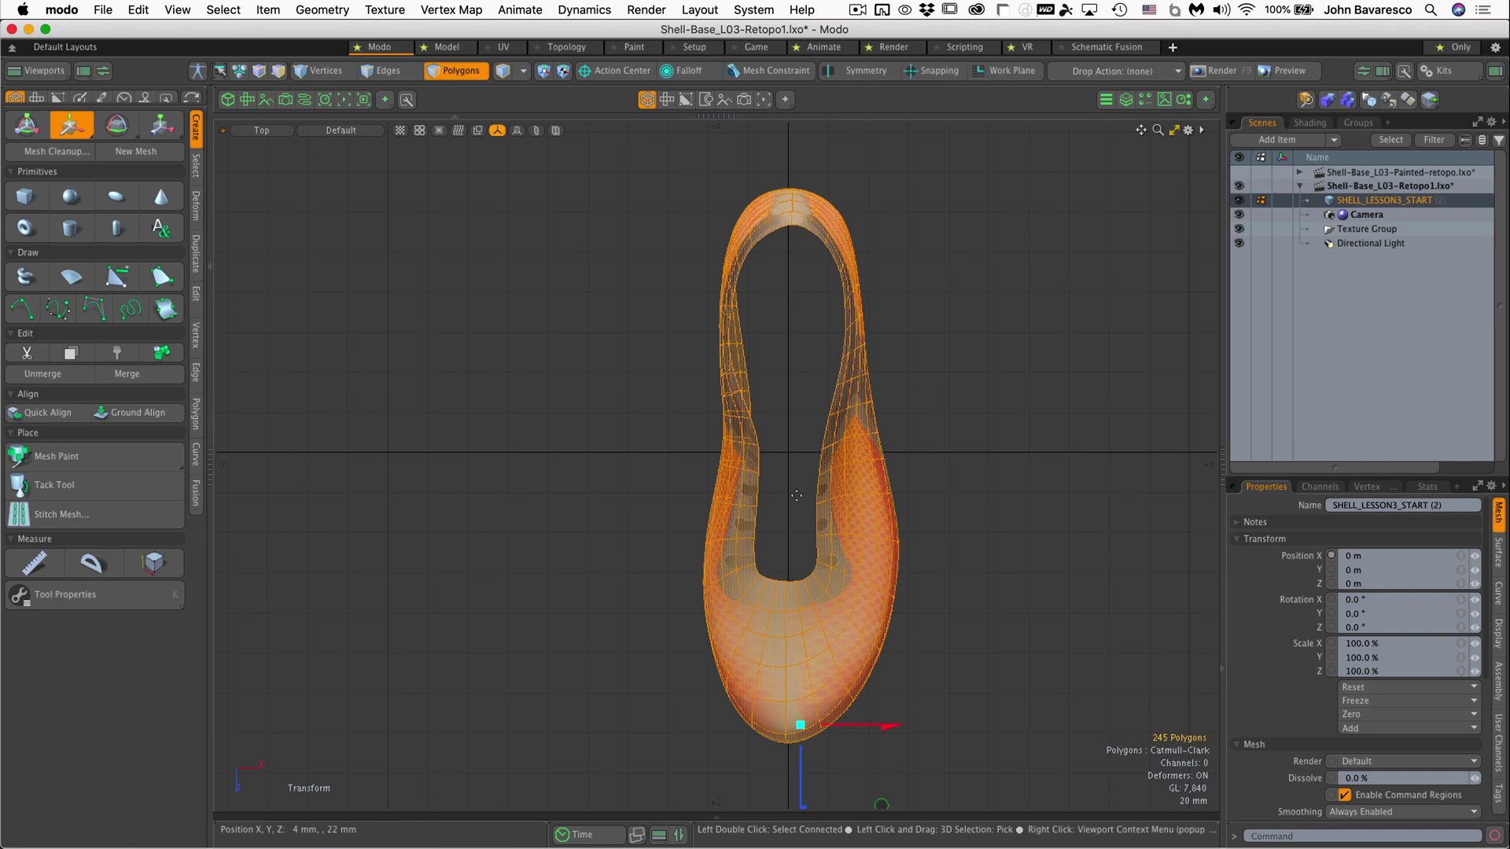
left_click(1154, 436)
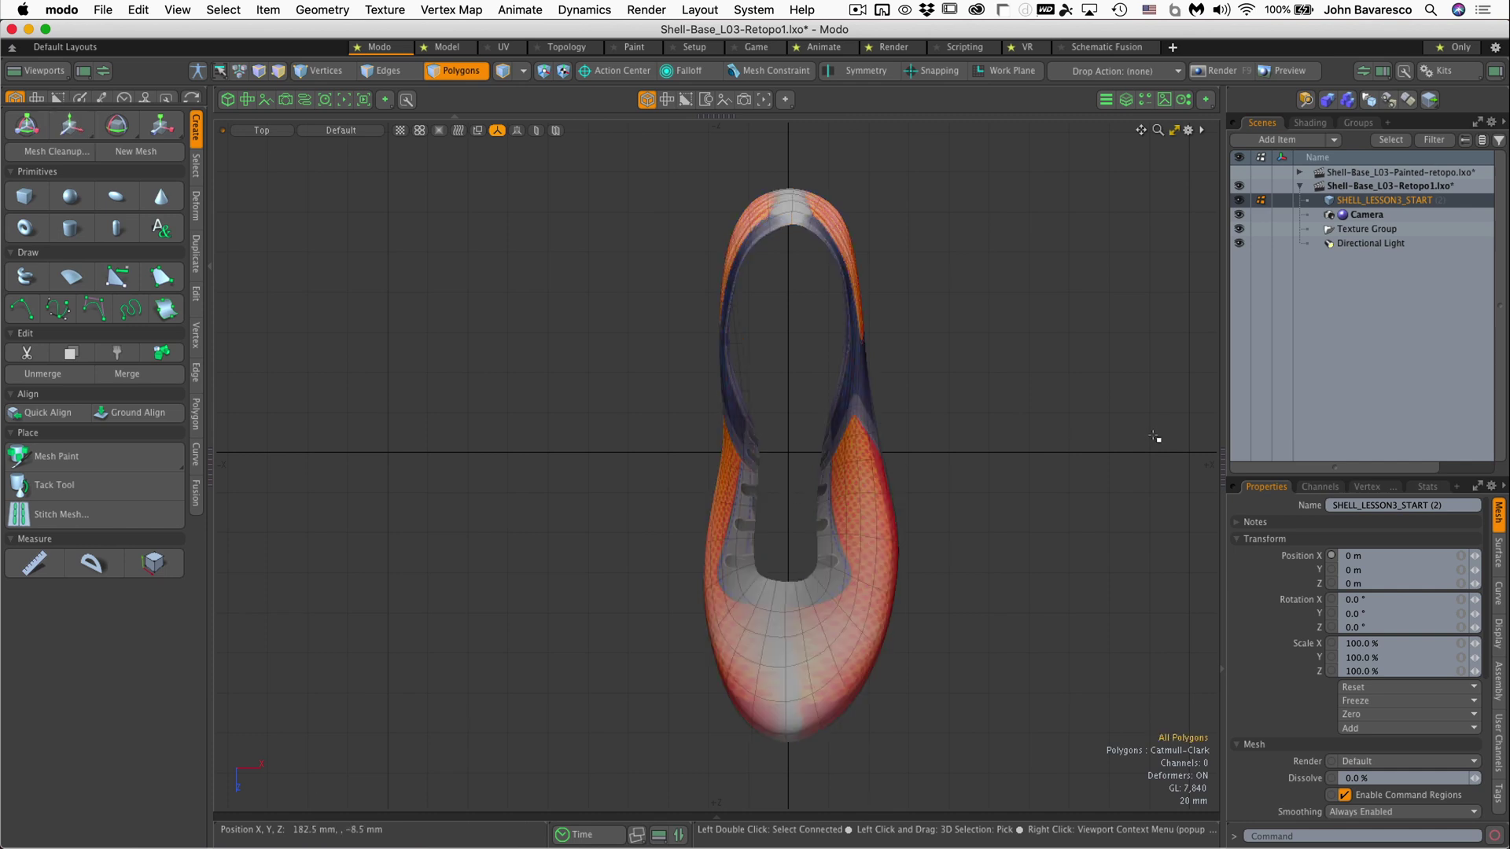
Return to the perspective view and duplicate the SHELL_LESSON3_START (2) mesh item
scroll(897, 573, "up", 2)
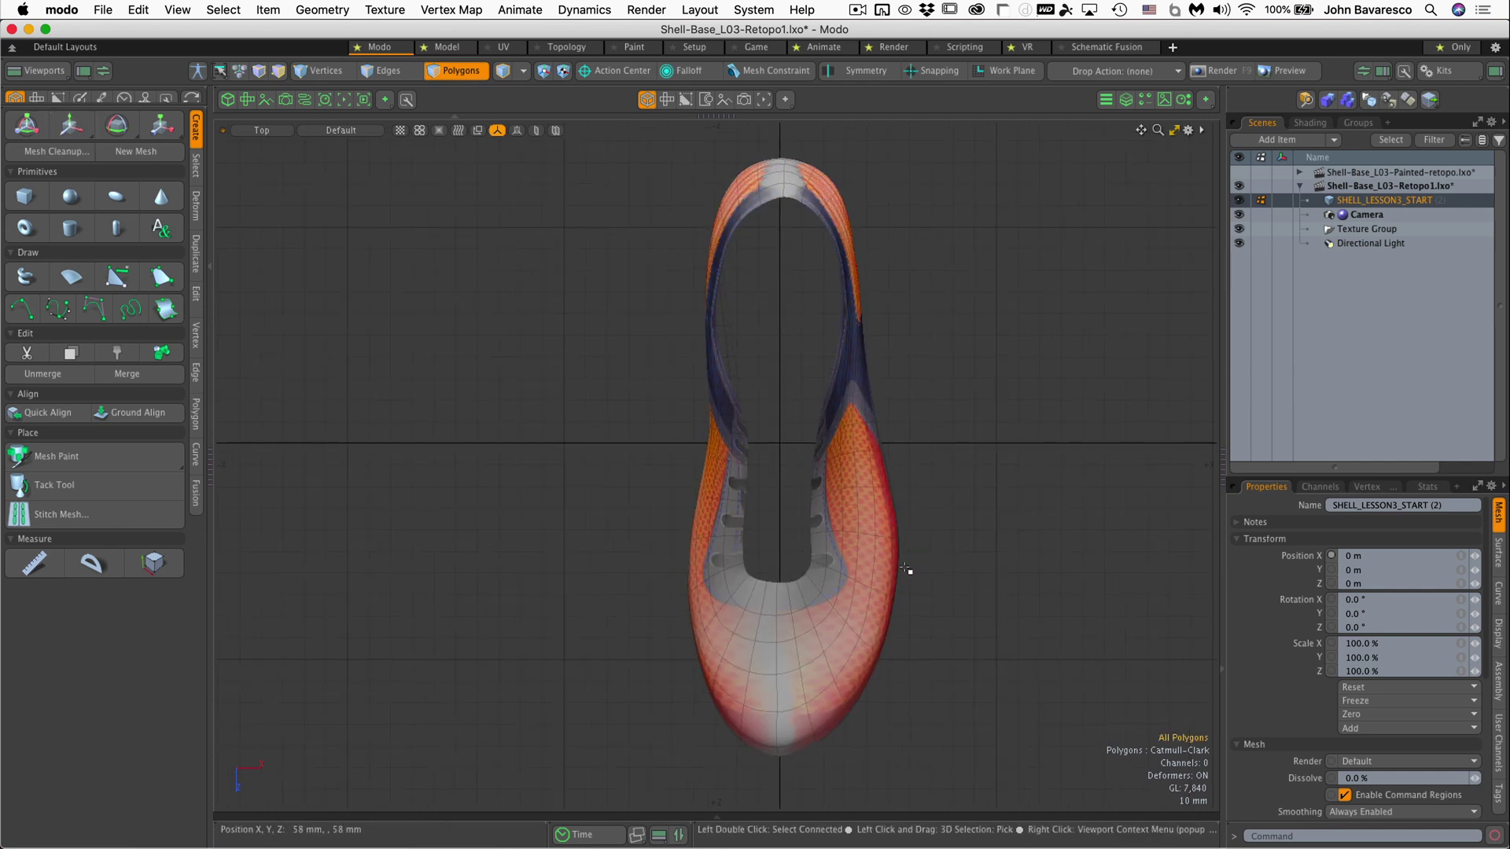
key("ctrl+space")
left_click(941, 530)
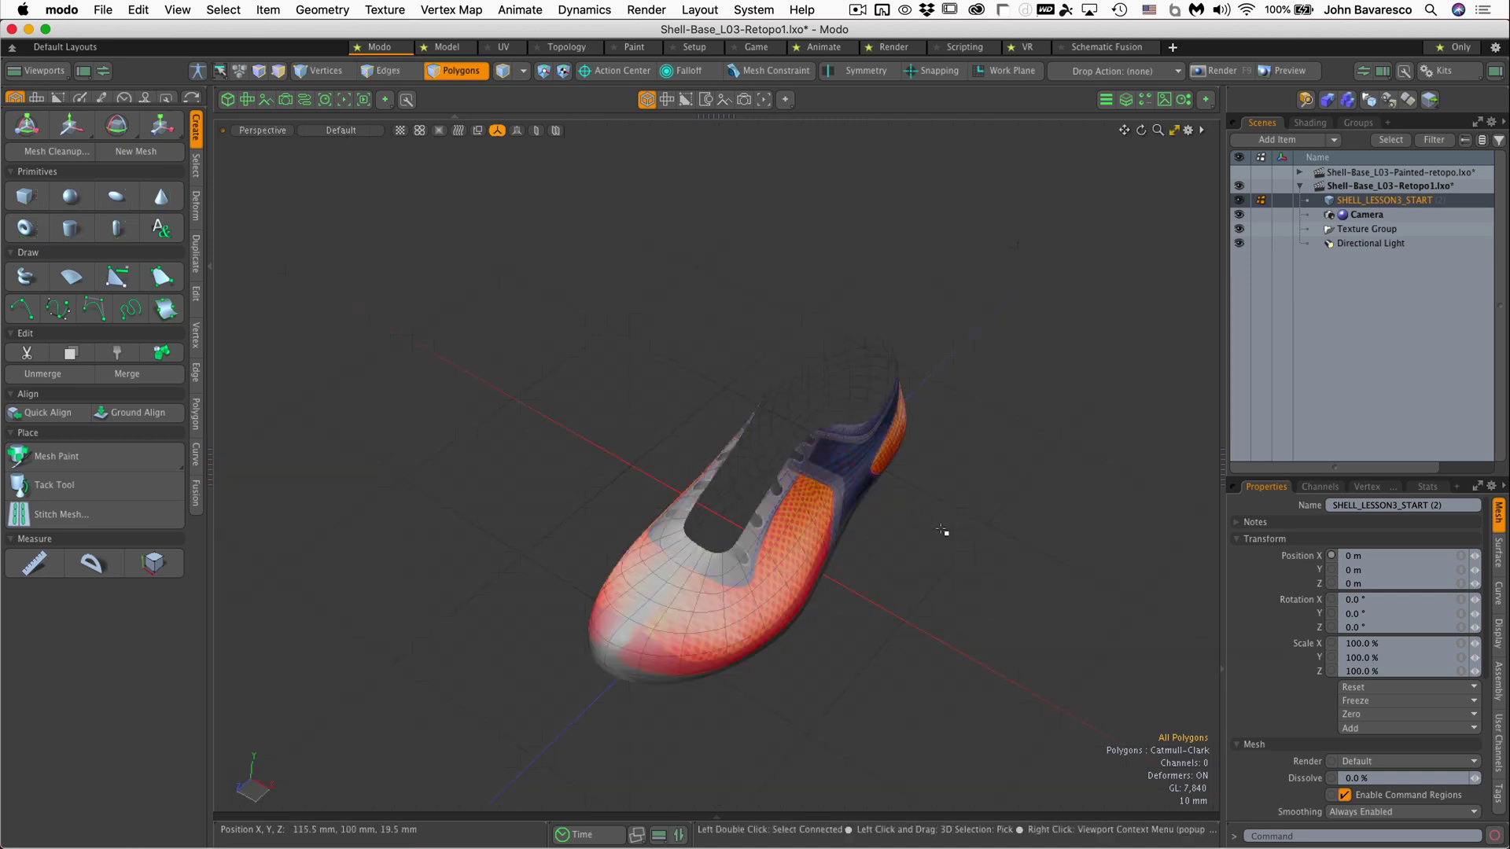
mouse_move(853, 539)
left_mouse_down("ctrl+alt")
mouse_move(852, 498)
mouse_move(850, 533)
left_mouse_up("ctrl+alt")
left_click_drag(912, 453, 883, 499, "alt")
key("3")
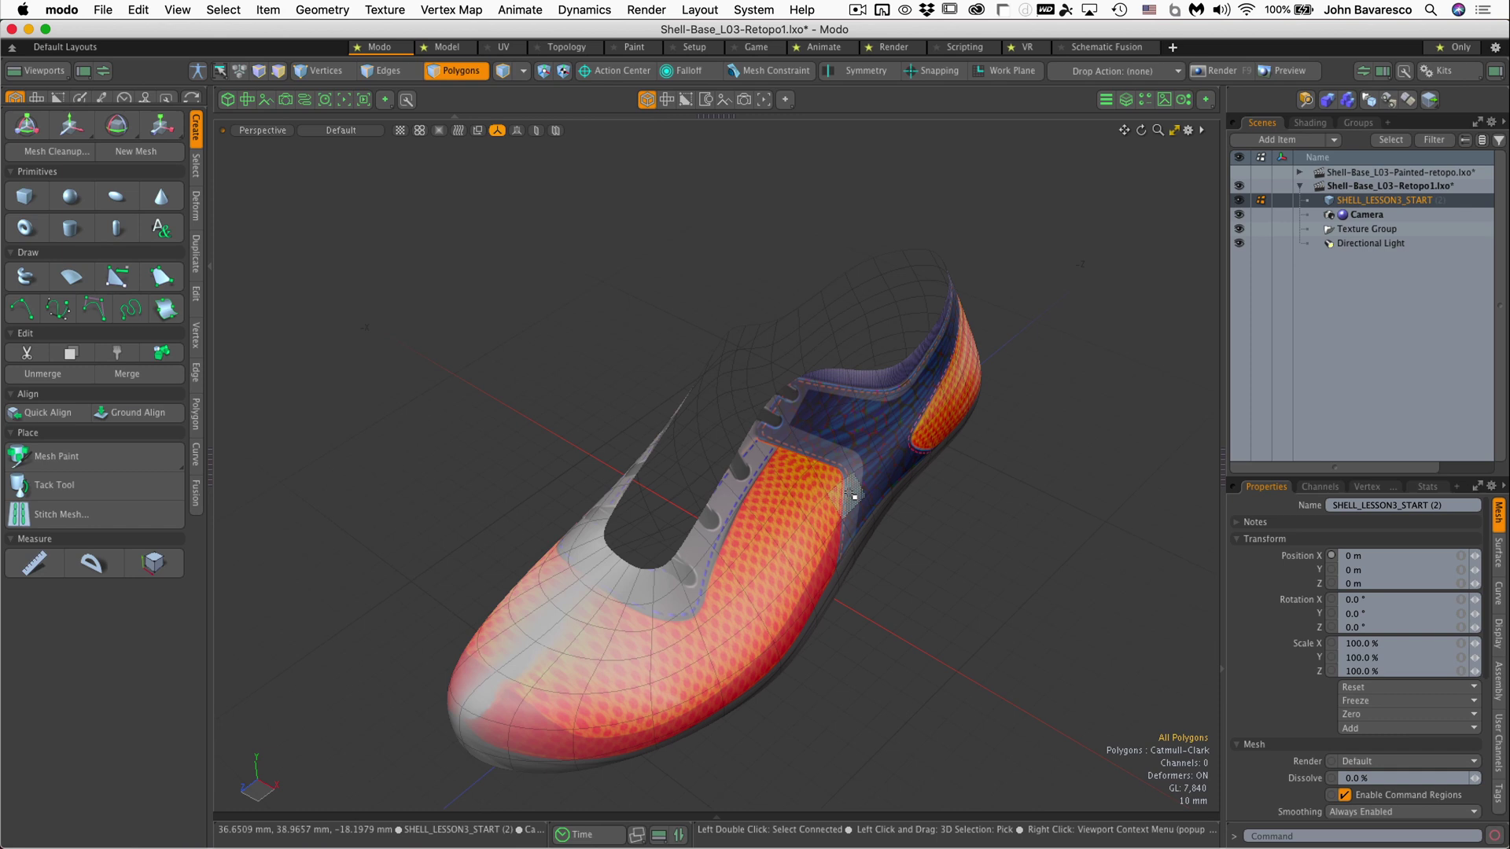
right_click(1349, 203)
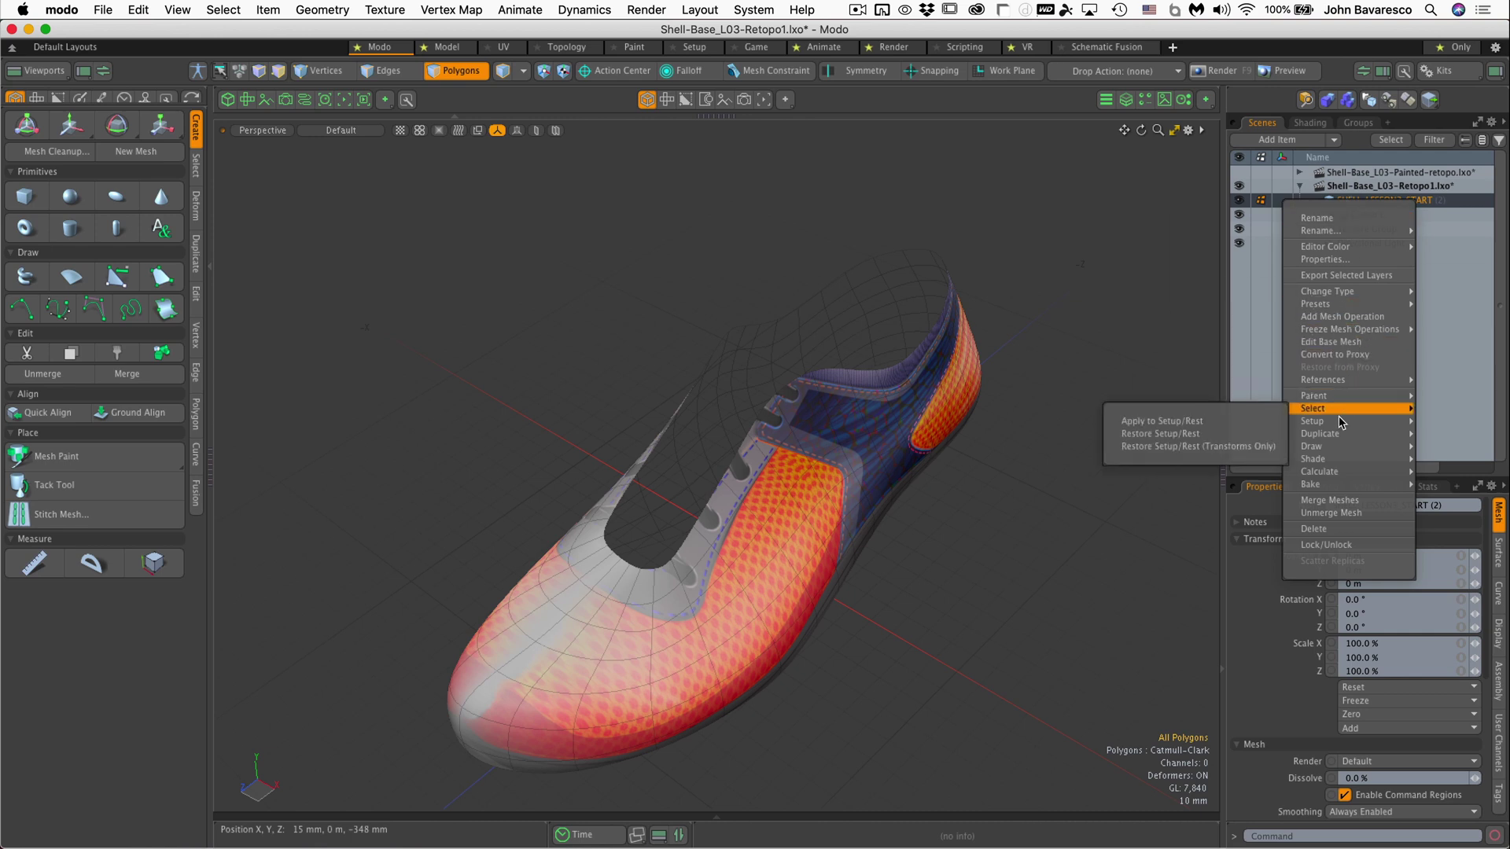
mouse_move(1334, 436)
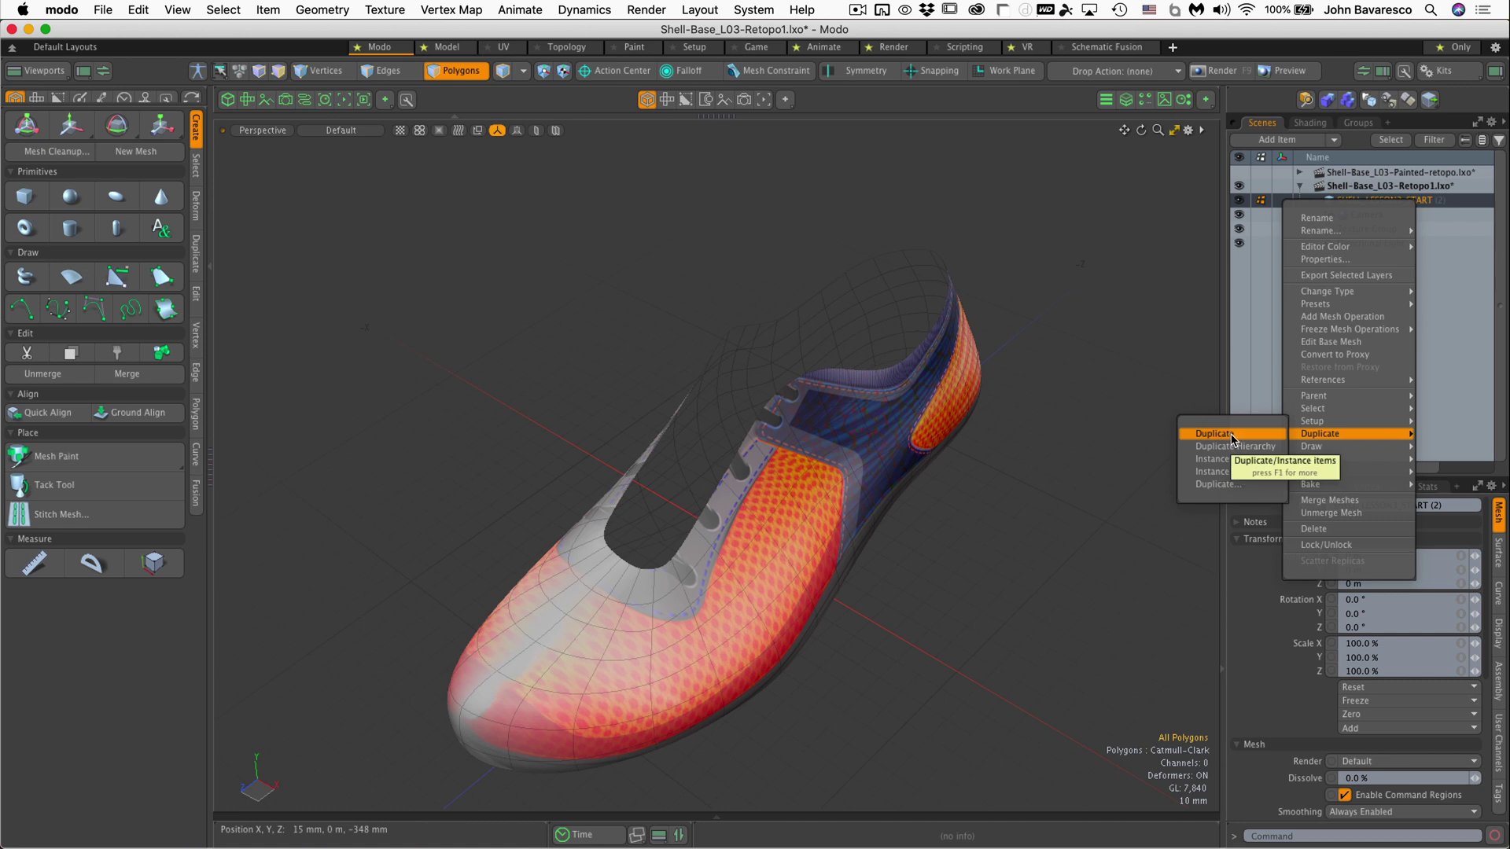
left_click(1233, 438)
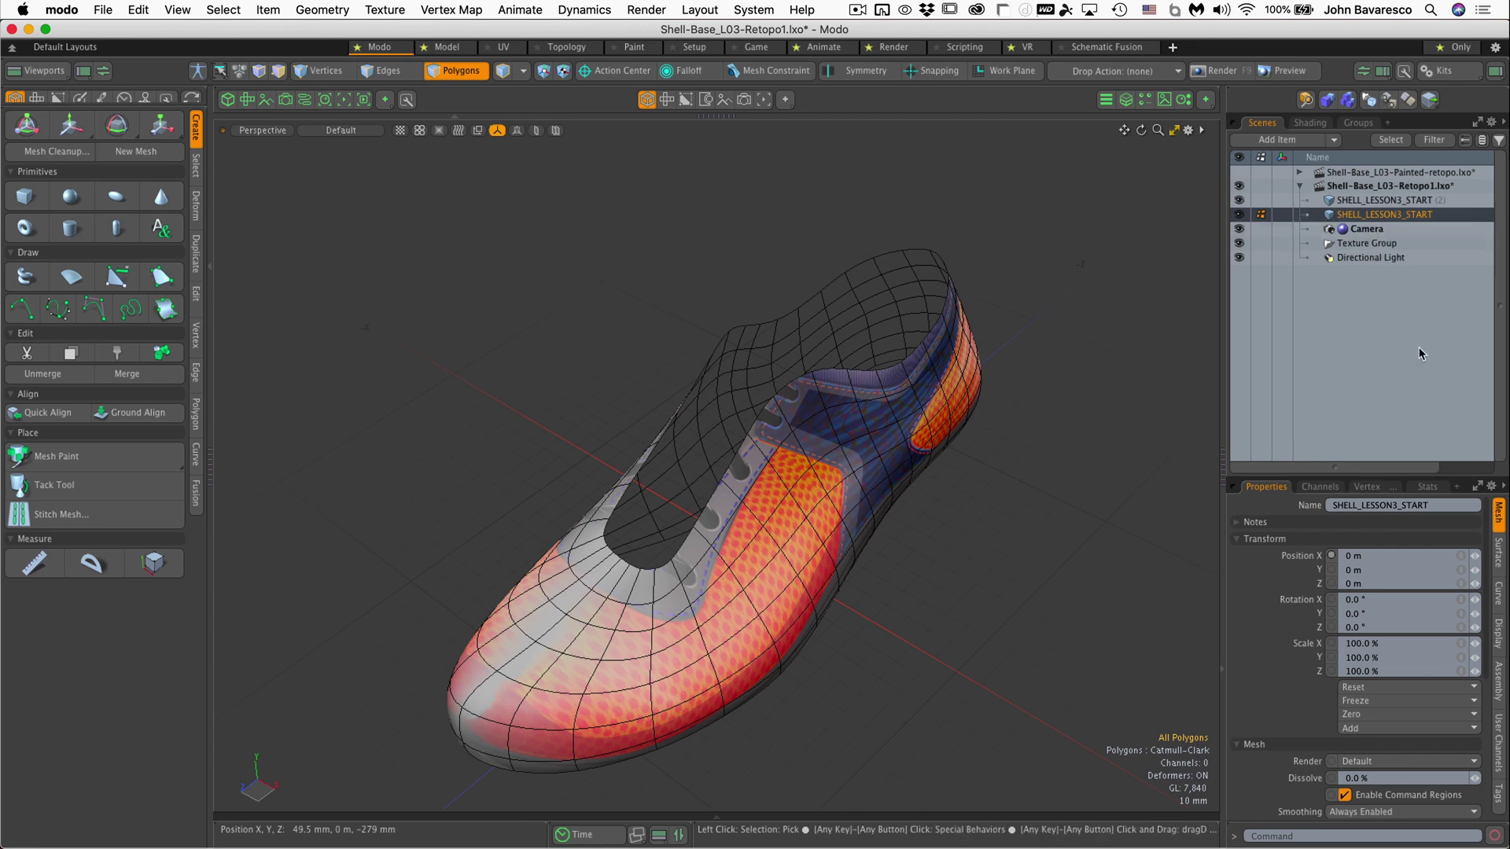
Group the duplicated mesh in a group locator and rename the group Backup
key("ctrl+g")
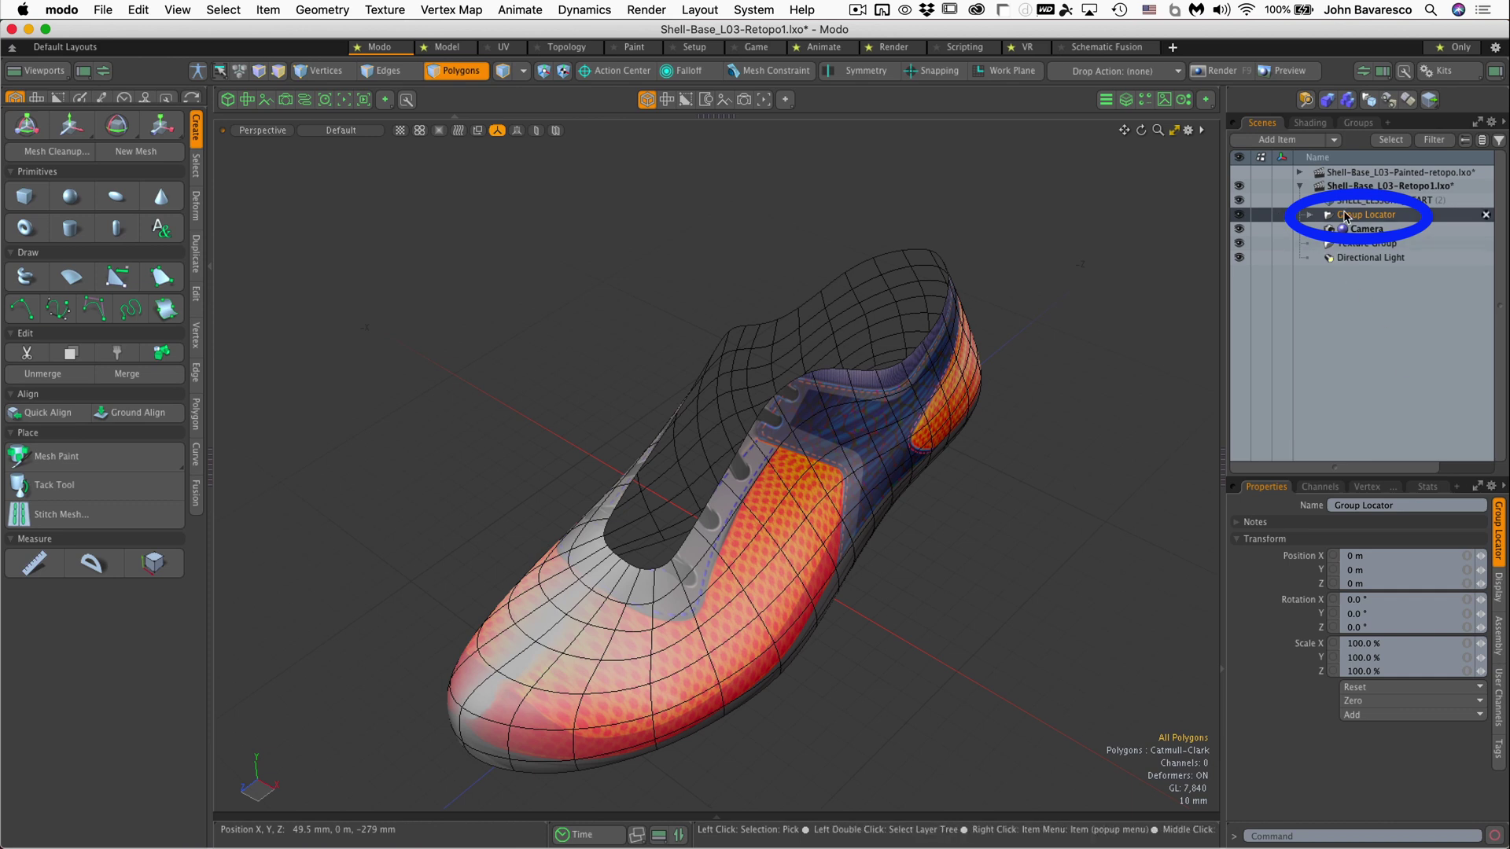
left_click_drag(1397, 506, 1228, 521)
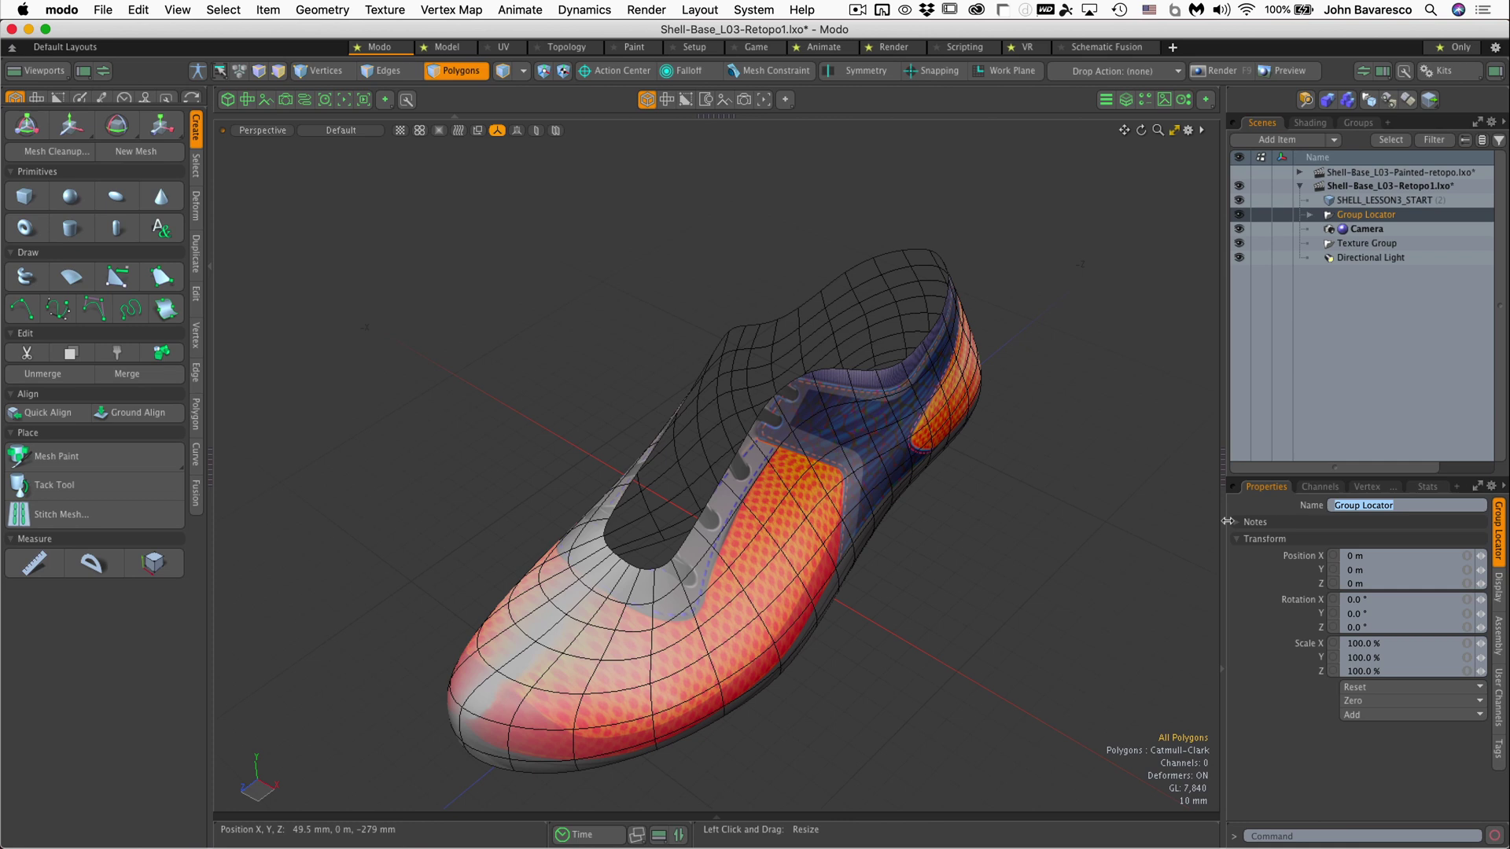
type("Backup")
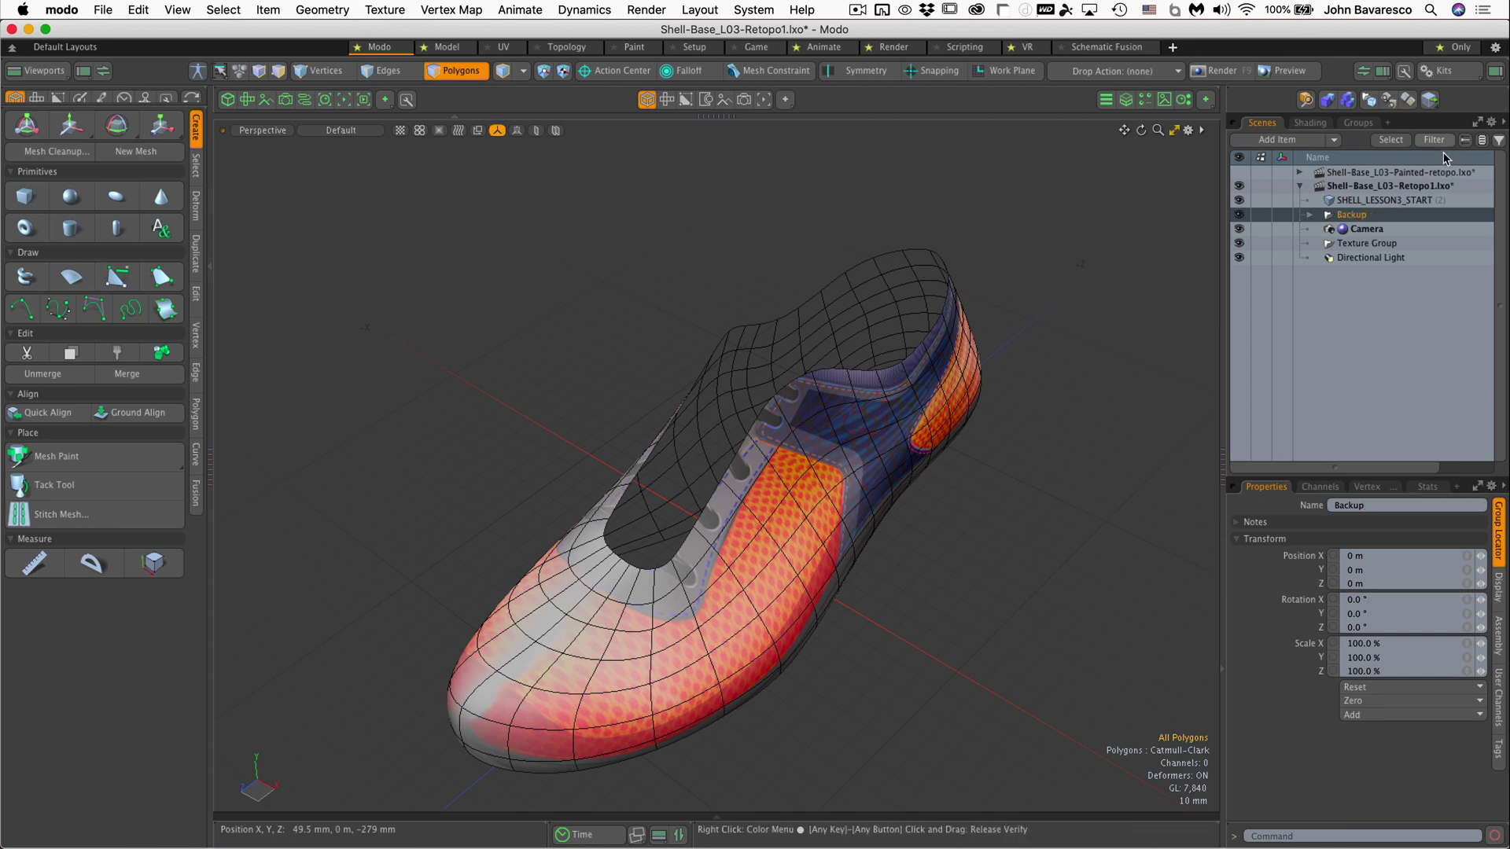
Reorder the scene items so that Directional Light and Camera come first, followed by Backup and SHELL_LESSON3_START (2)
mouse_move(1354, 216)
left_mouse_down()
mouse_move(1357, 197)
mouse_move(1366, 236)
mouse_move(1365, 198)
left_mouse_up()
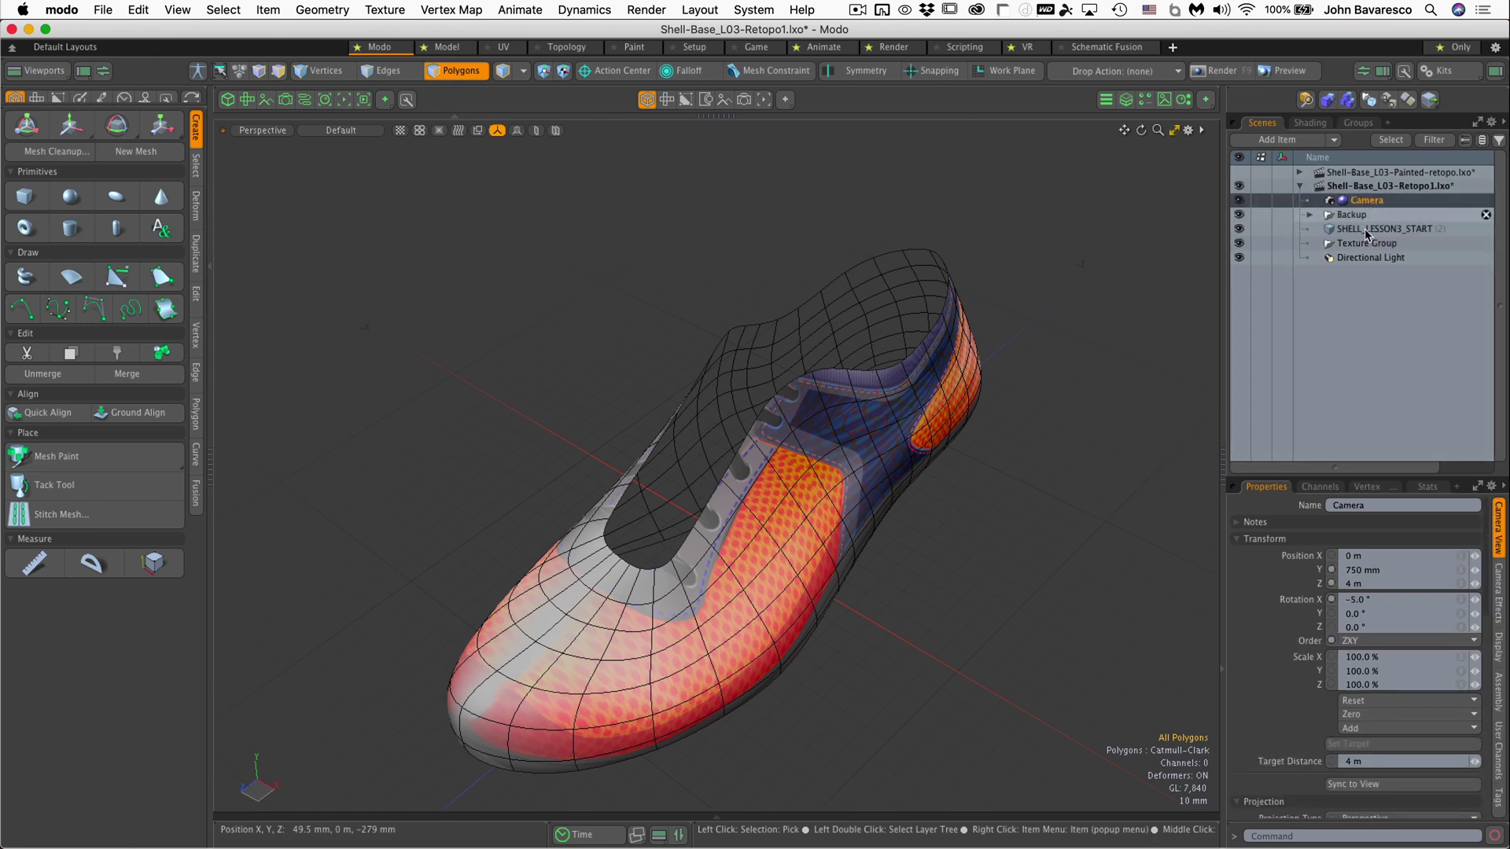
left_click_drag(1366, 261, 1371, 198)
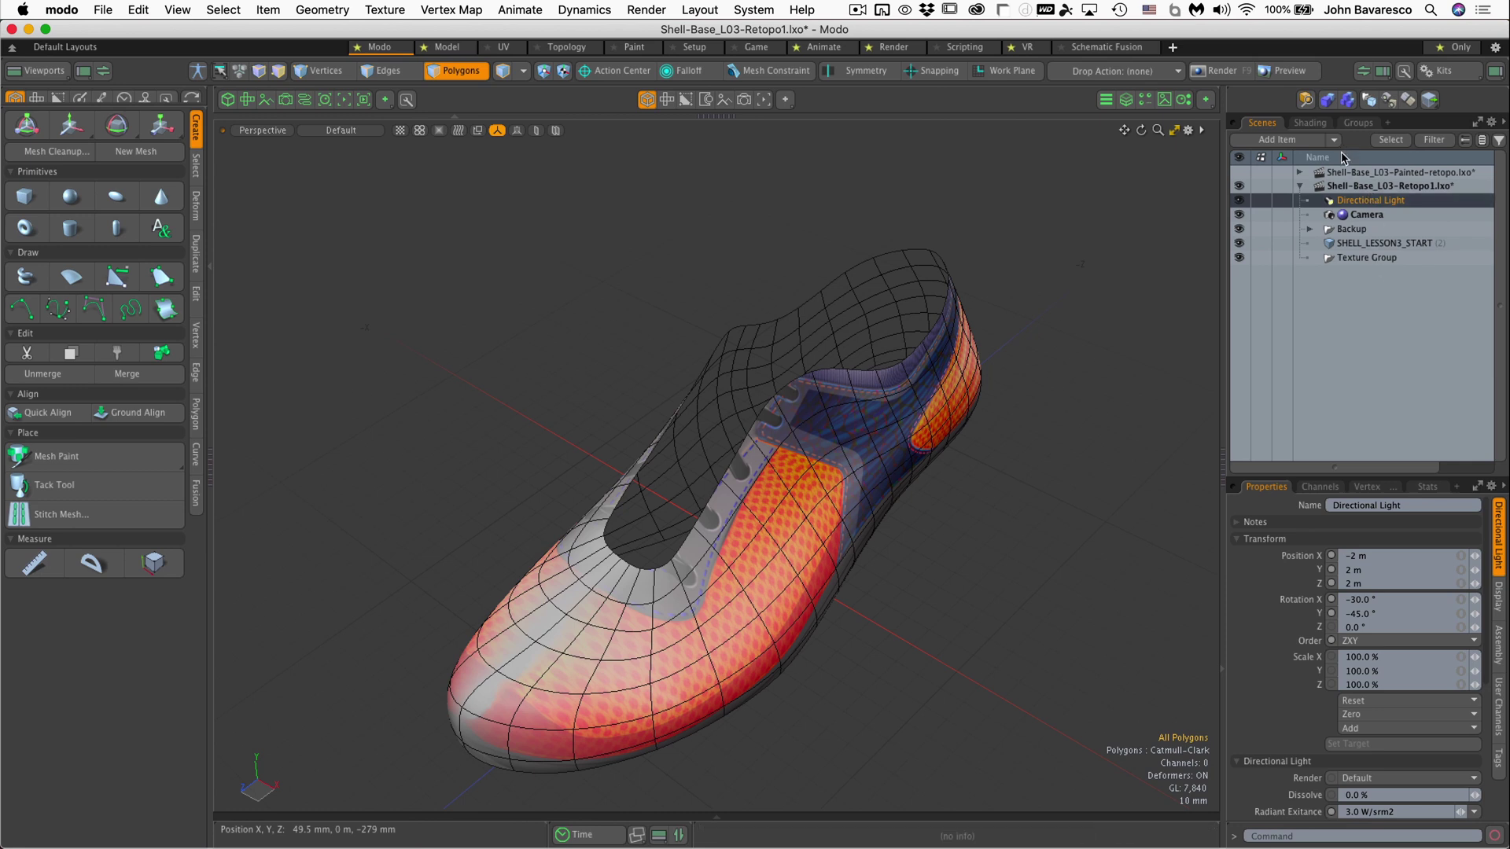
left_click(1353, 230)
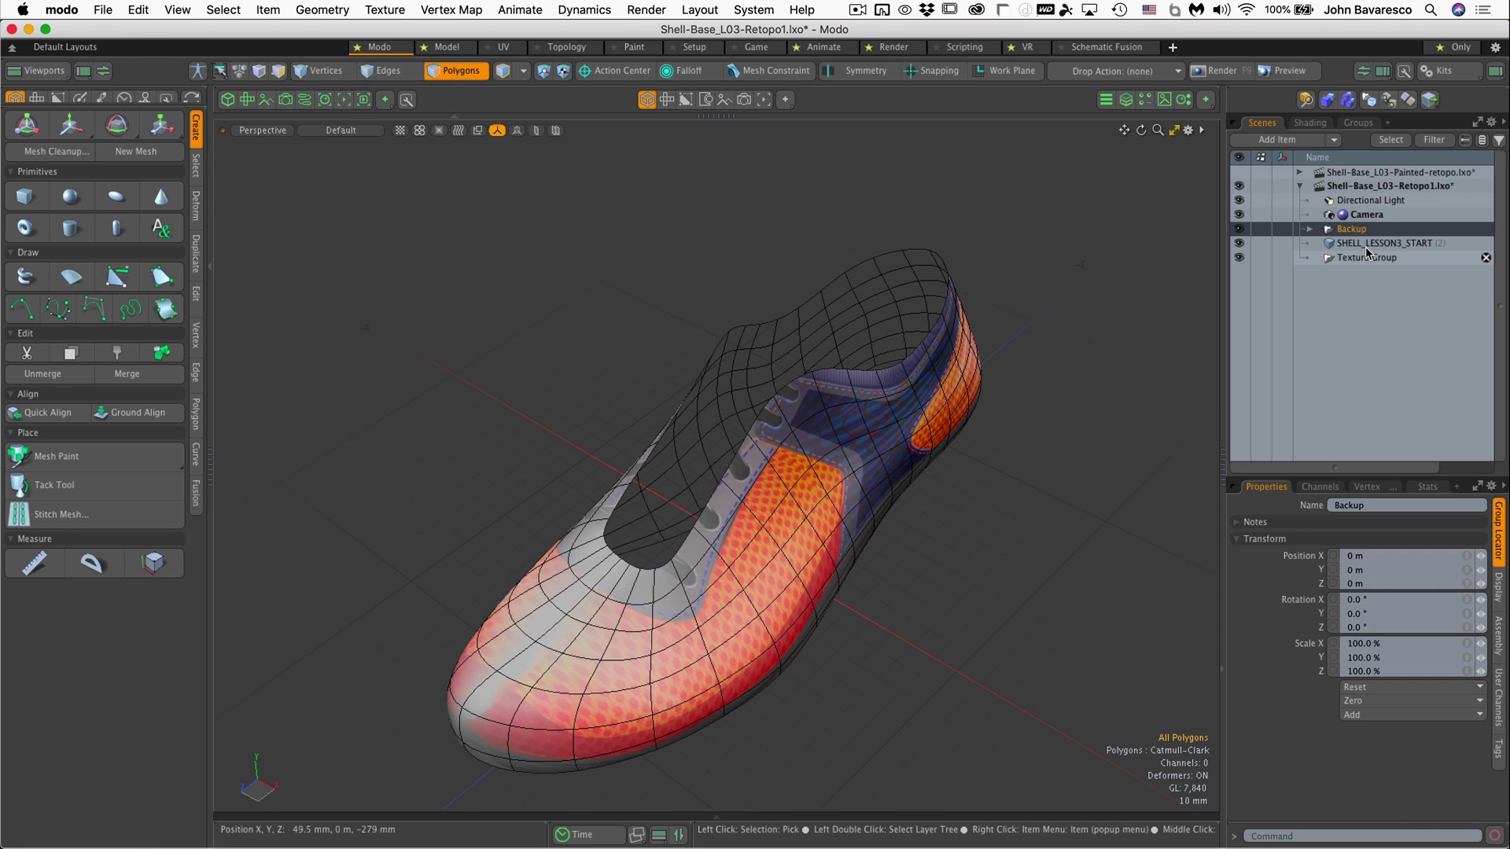
Subdivide the polygons of SHELL_LESSON3_START (2) with the Catmull-Clark method and a fractal of 0.0 %
left_click(1366, 247)
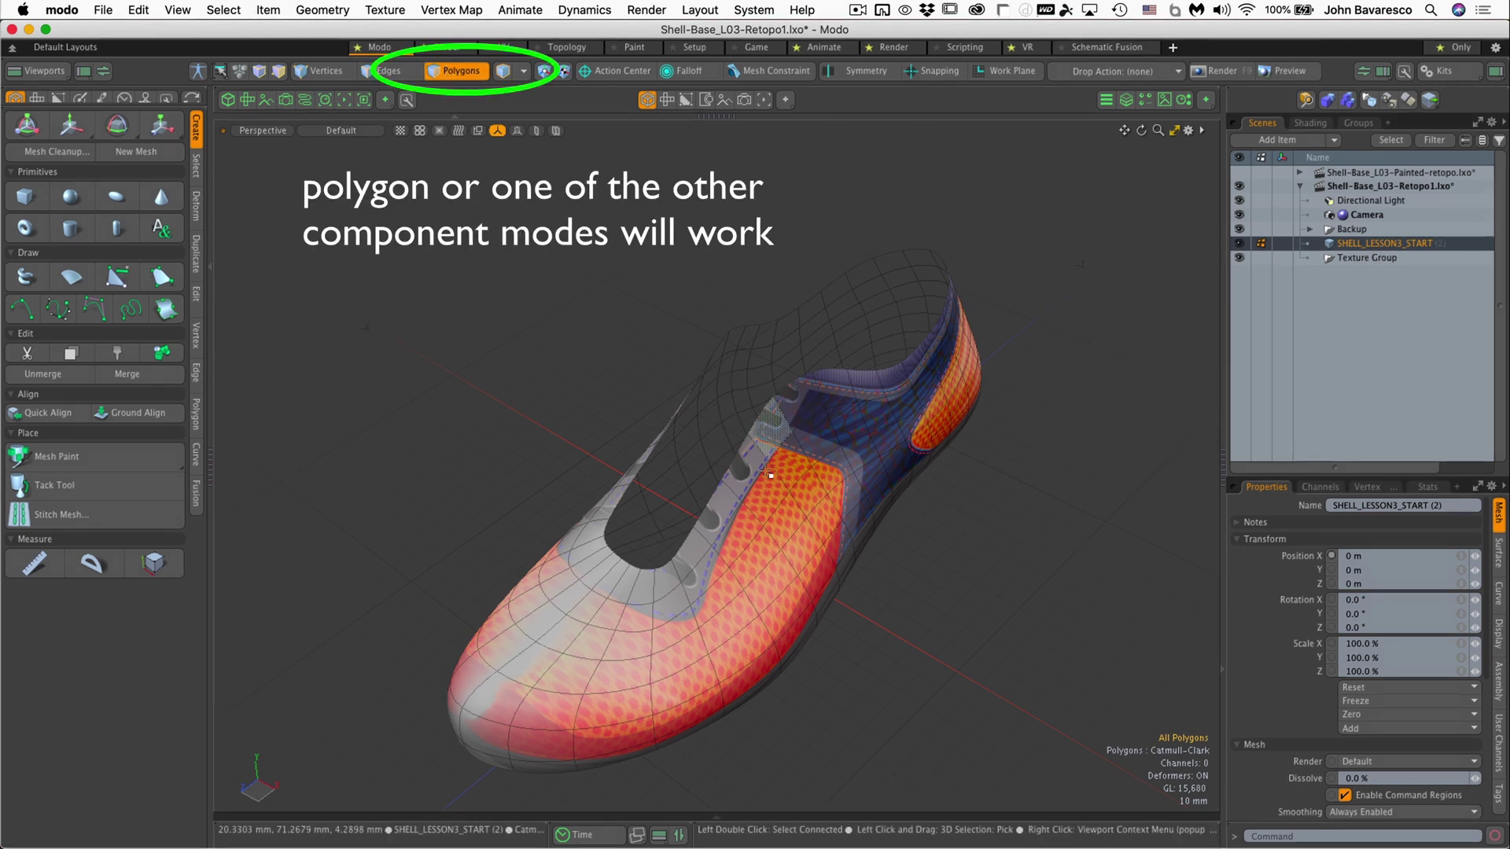
key("shift+d")
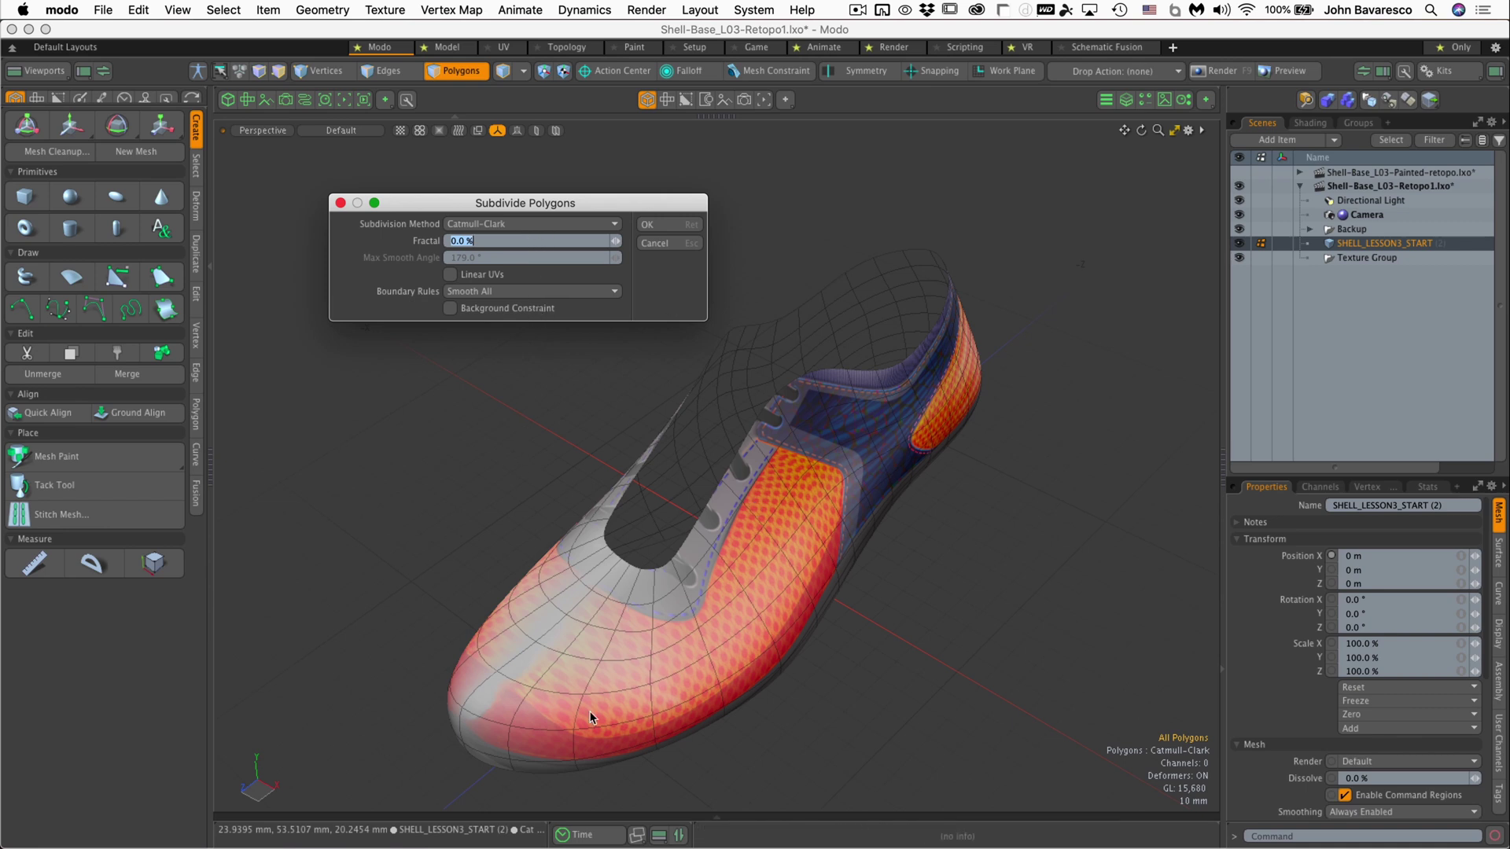
left_click(672, 231)
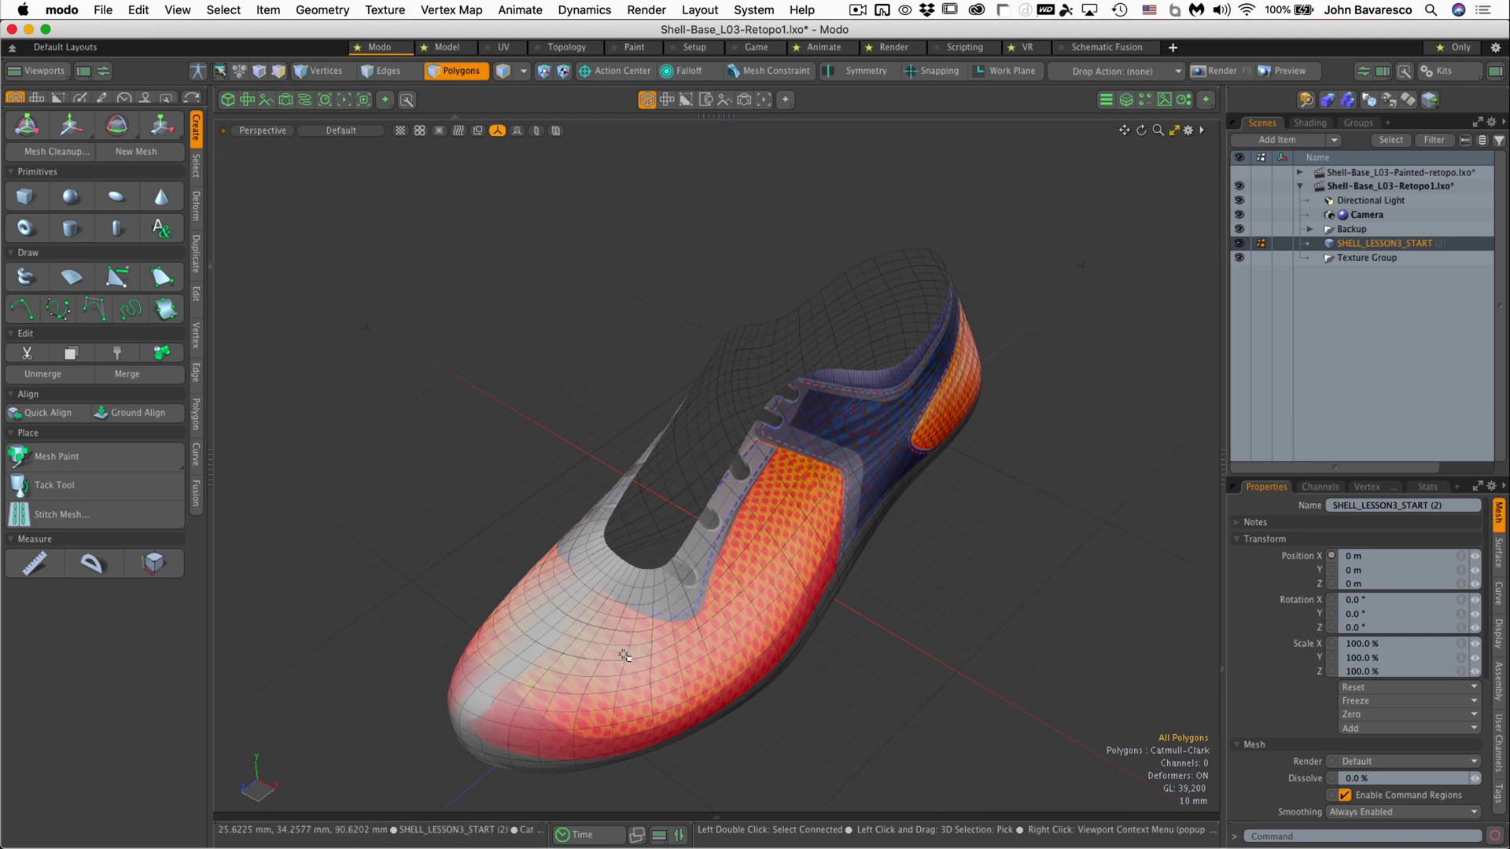
Toggle the Backup group's visibility to compare the original wireframe with the subdivided mesh, and leave Backup hidden
left_click_drag(630, 647, 1231, 303, "ctrl+alt")
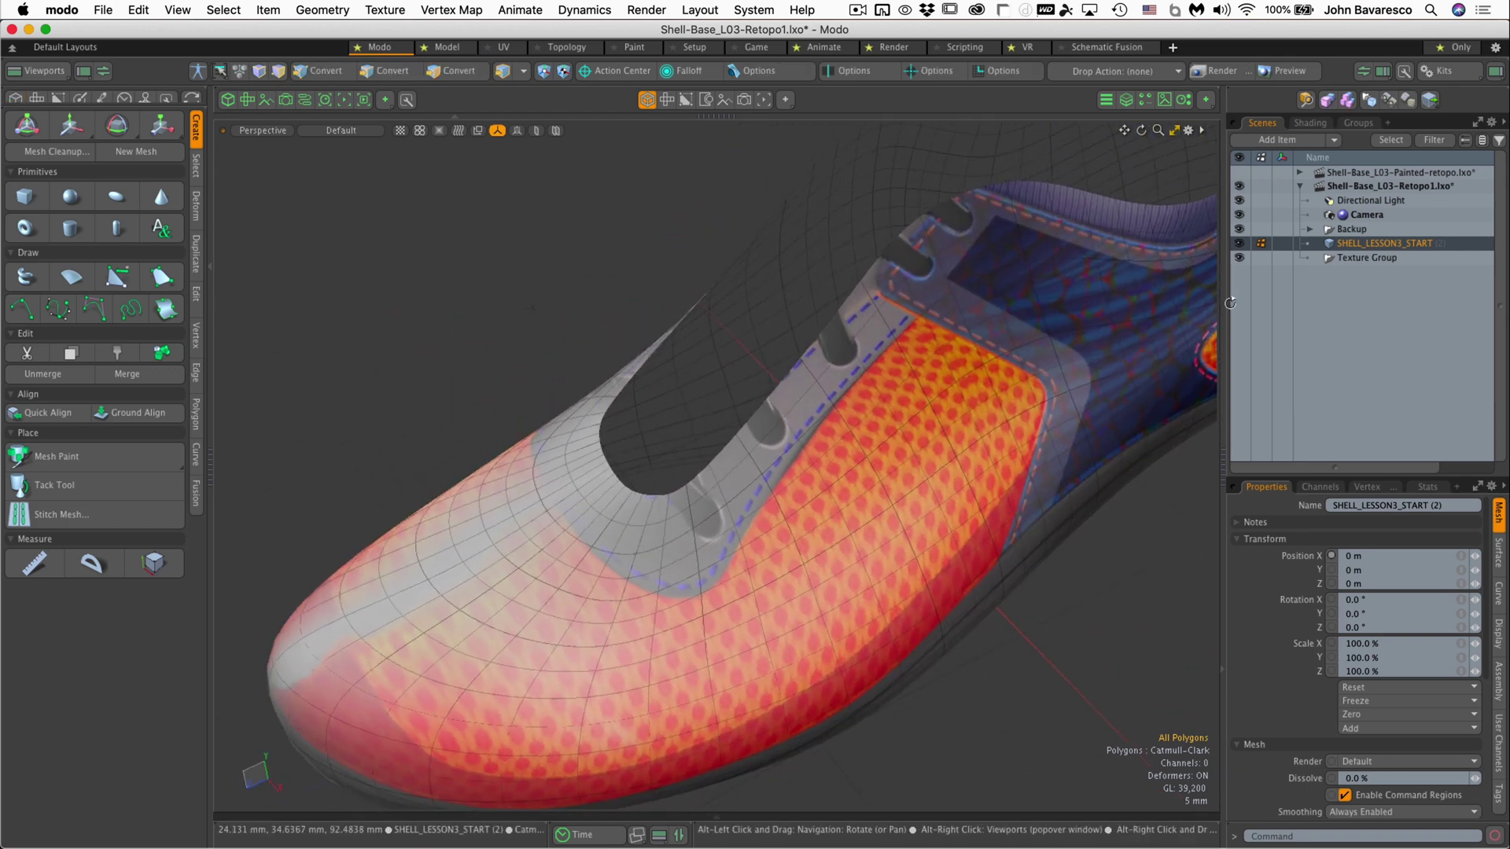
left_click(1240, 230)
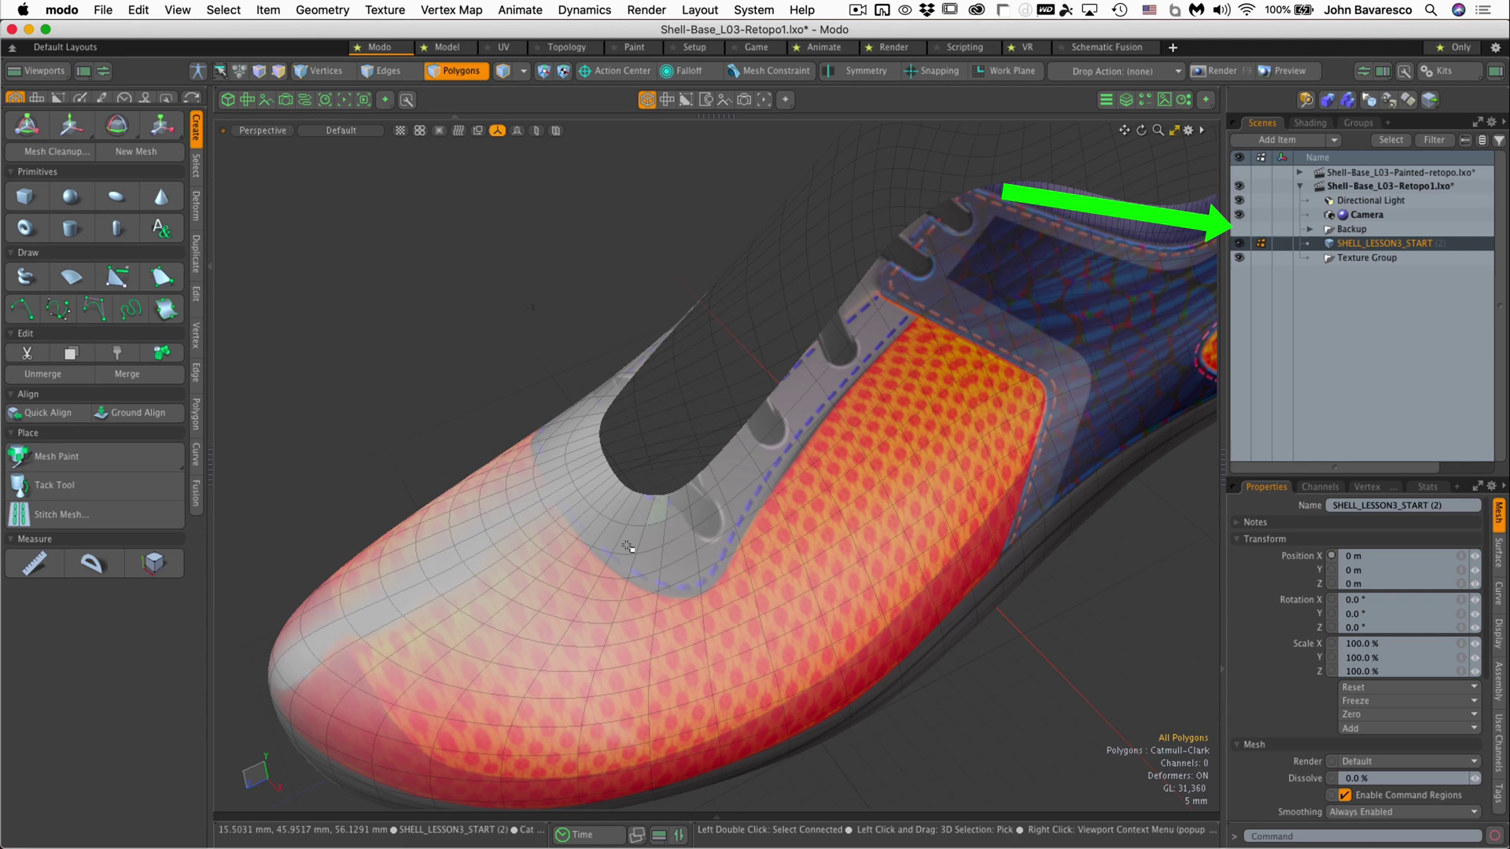
left_click(1239, 229)
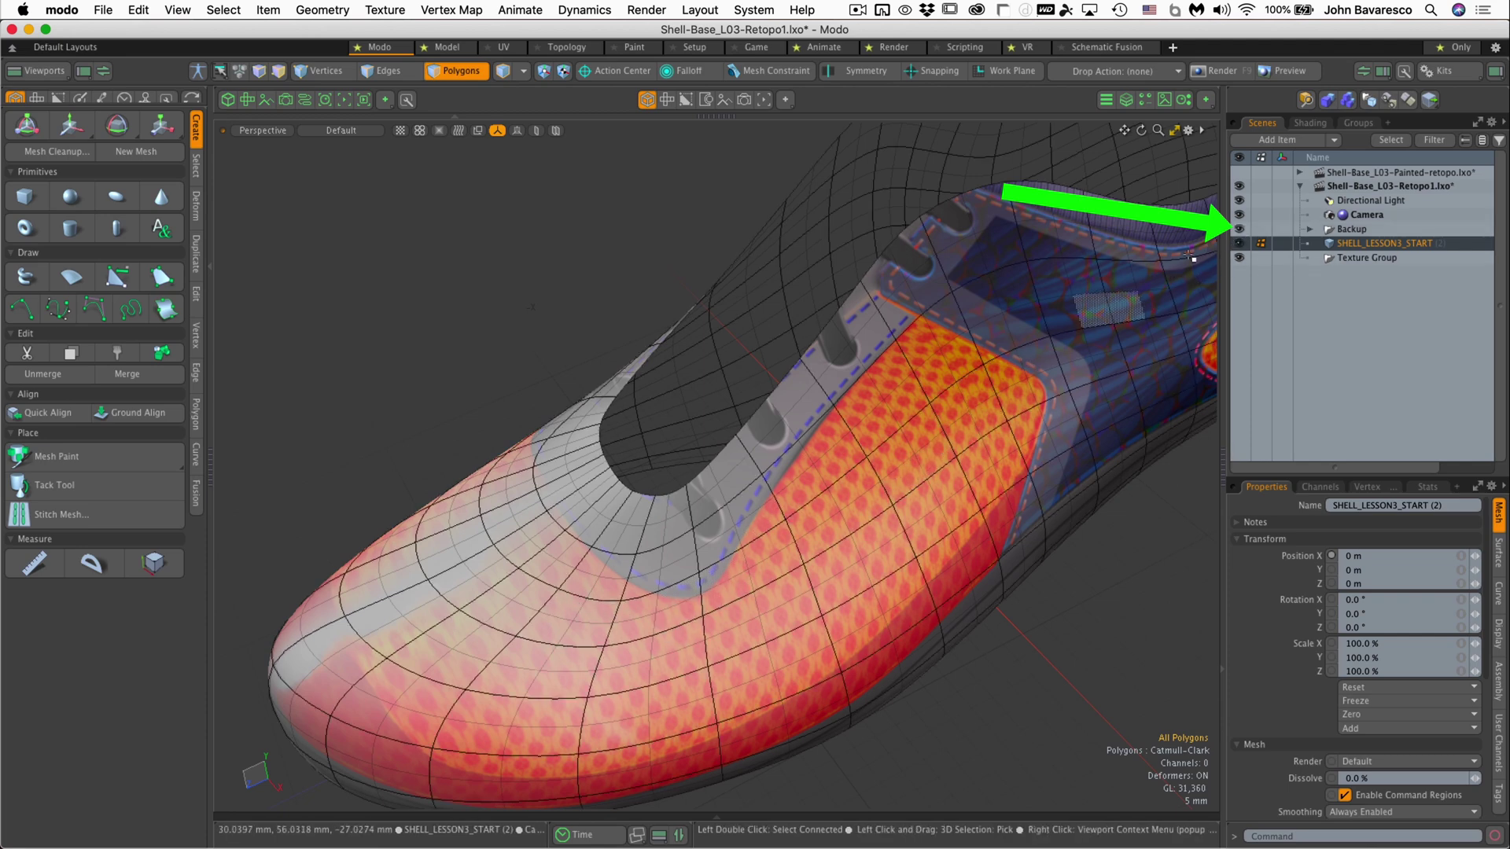
left_click(1240, 230)
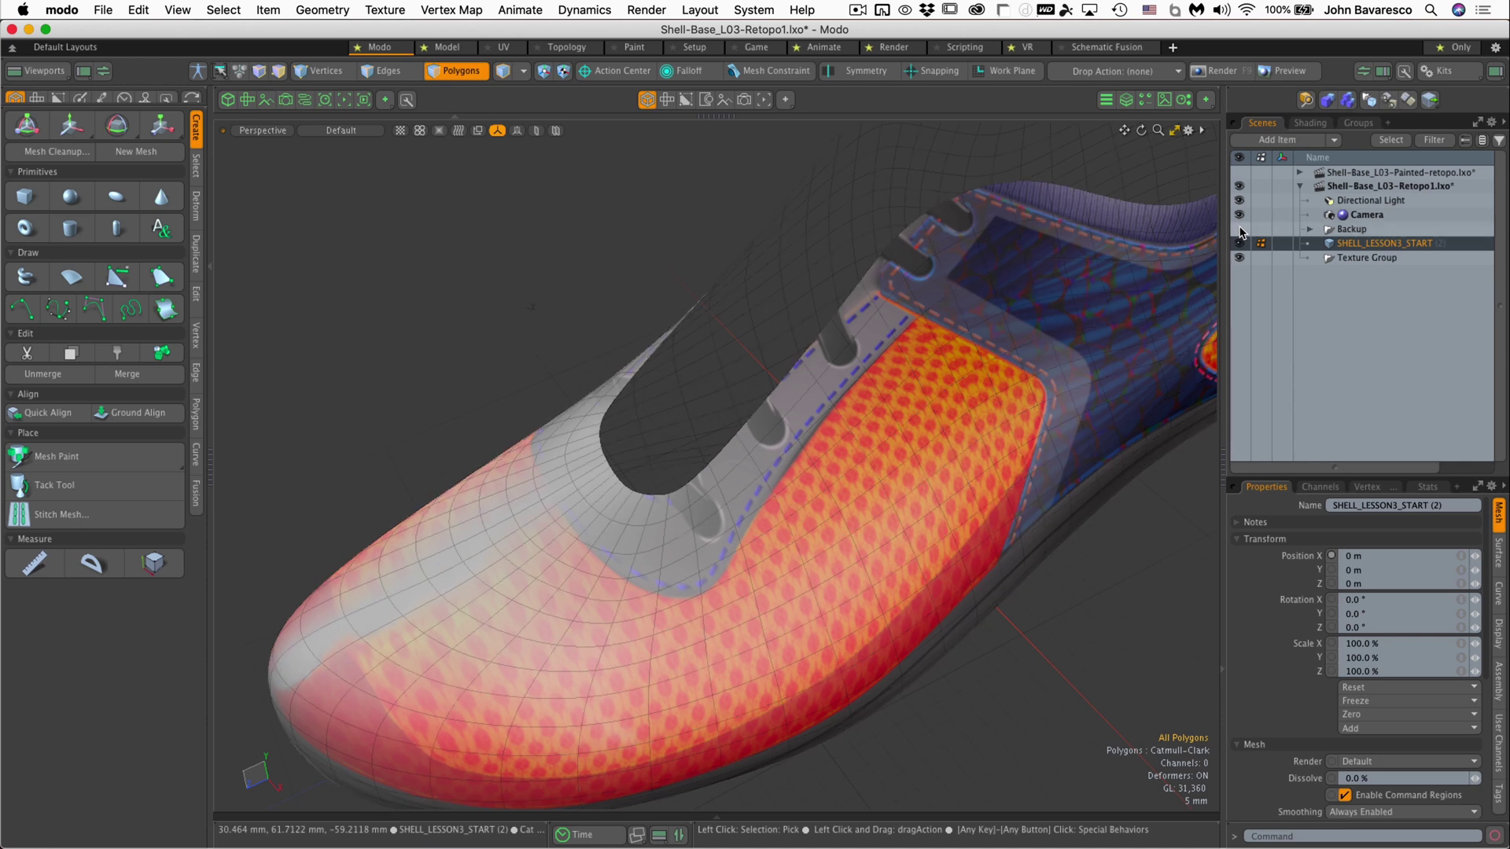
Examine how the mesh's polygon flow crosses the printed orange panel by temporarily selecting polygons from the toe seam to the panel's rear edge
left_click_drag(738, 560, 786, 599, "ctrl+alt")
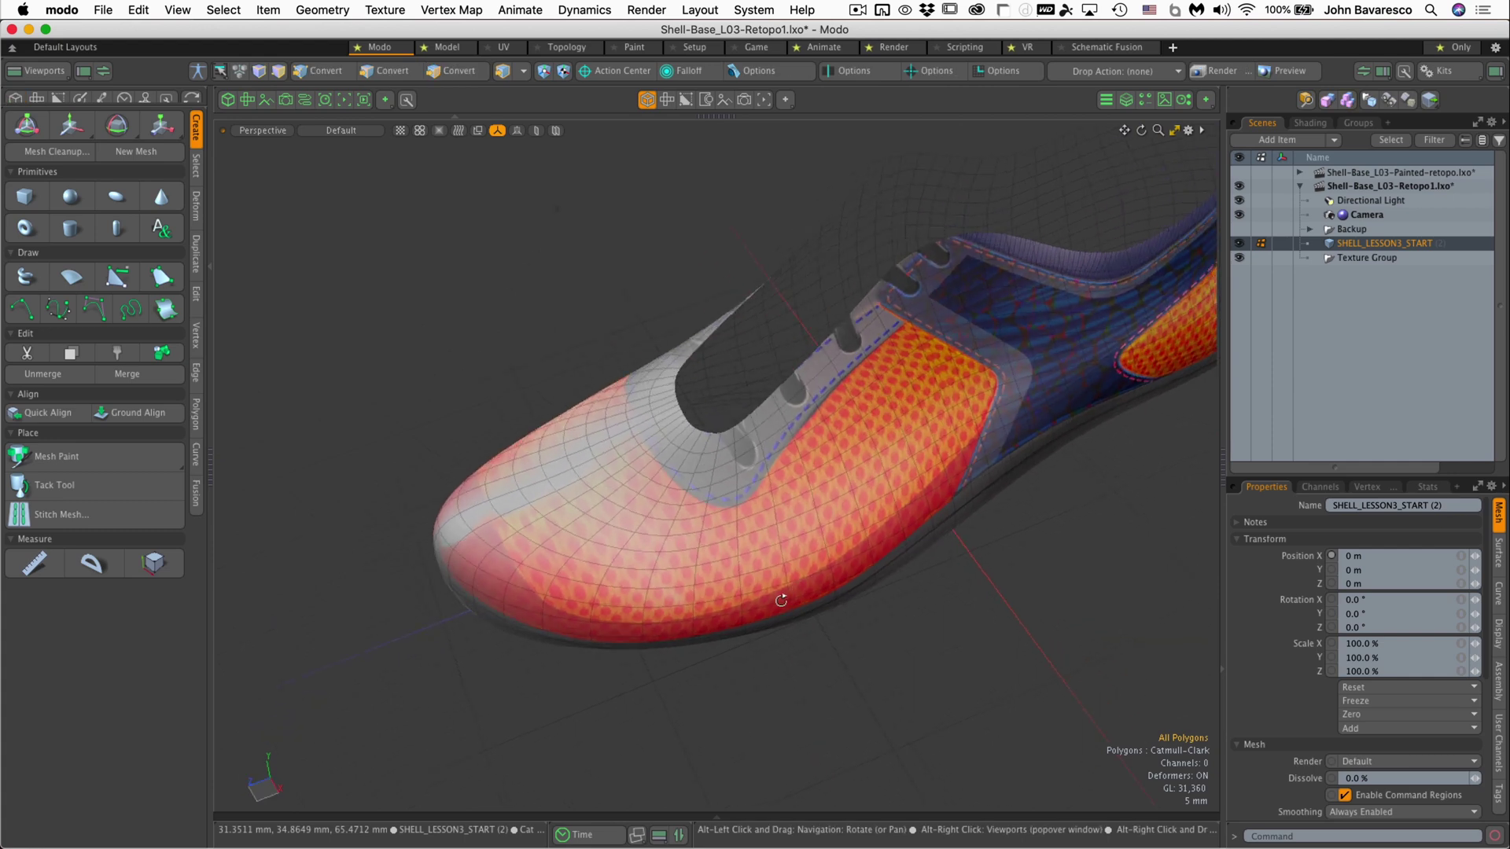
key("3")
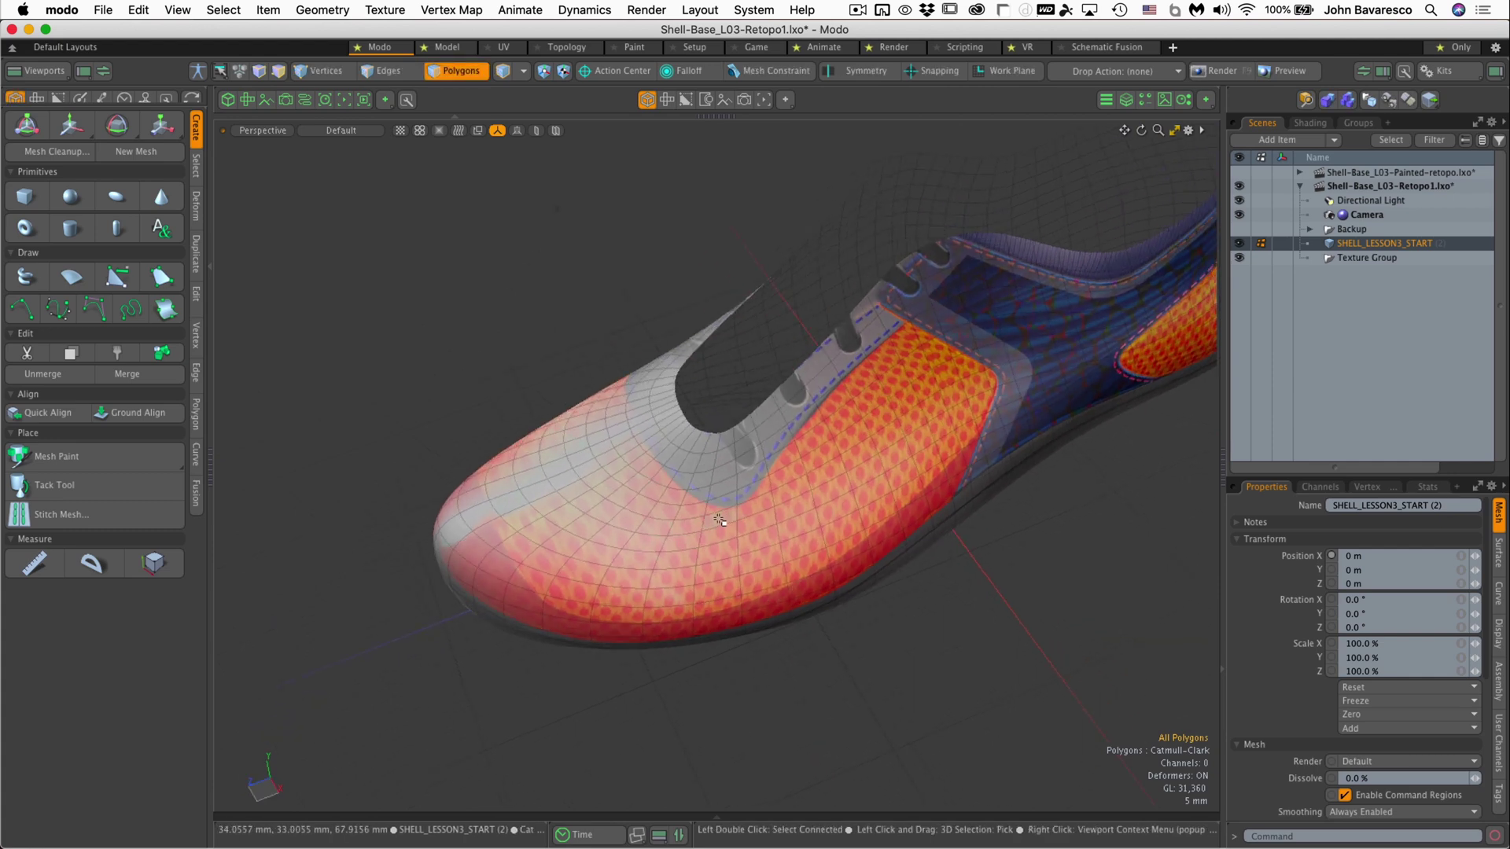
mouse_move(720, 520)
left_mouse_down()
mouse_move(906, 368)
mouse_move(997, 397)
mouse_move(972, 368)
left_mouse_up()
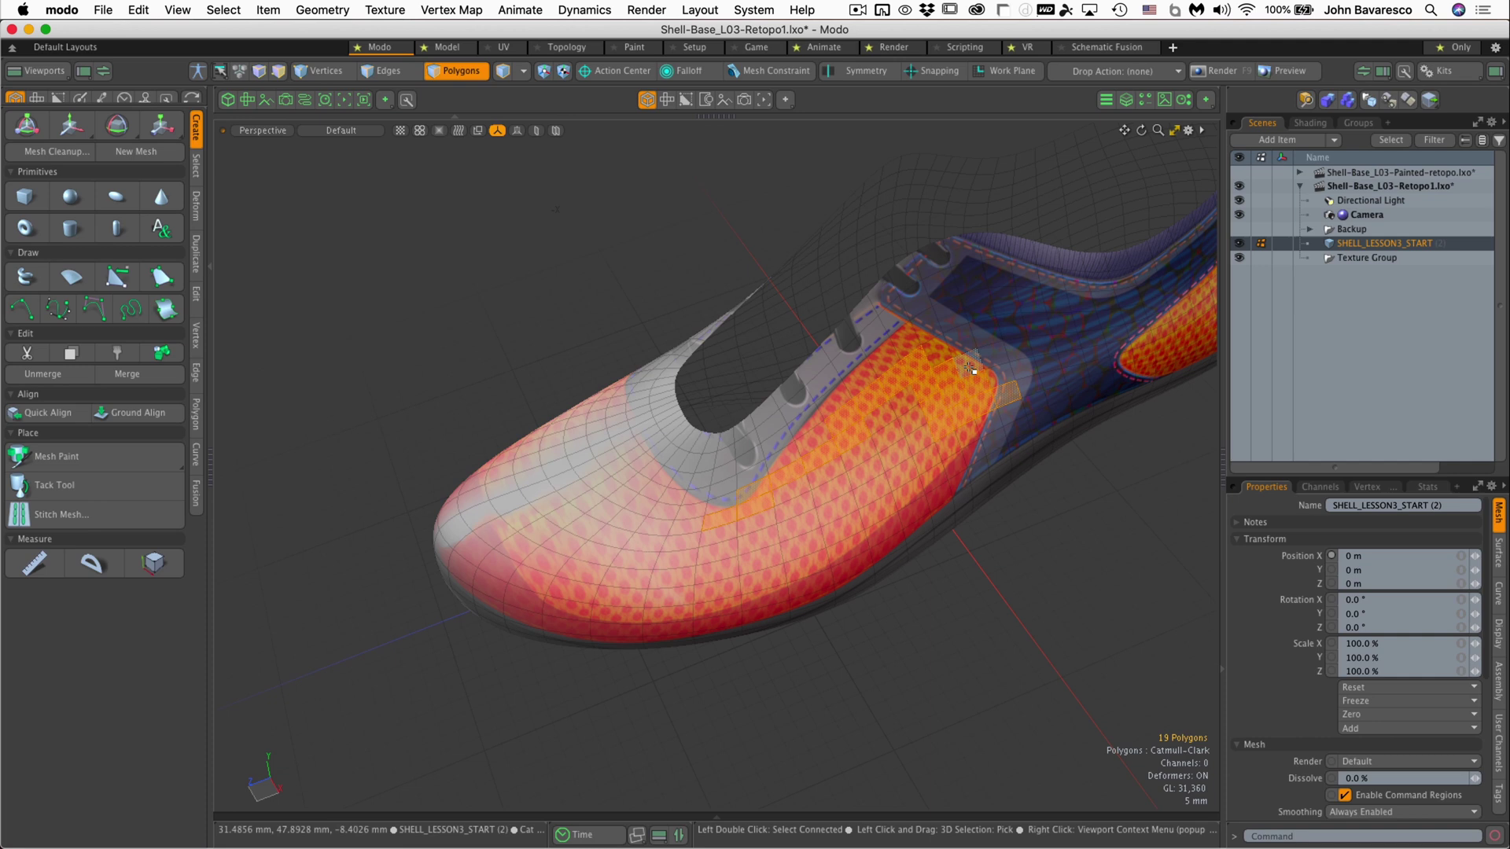
left_click(1029, 543)
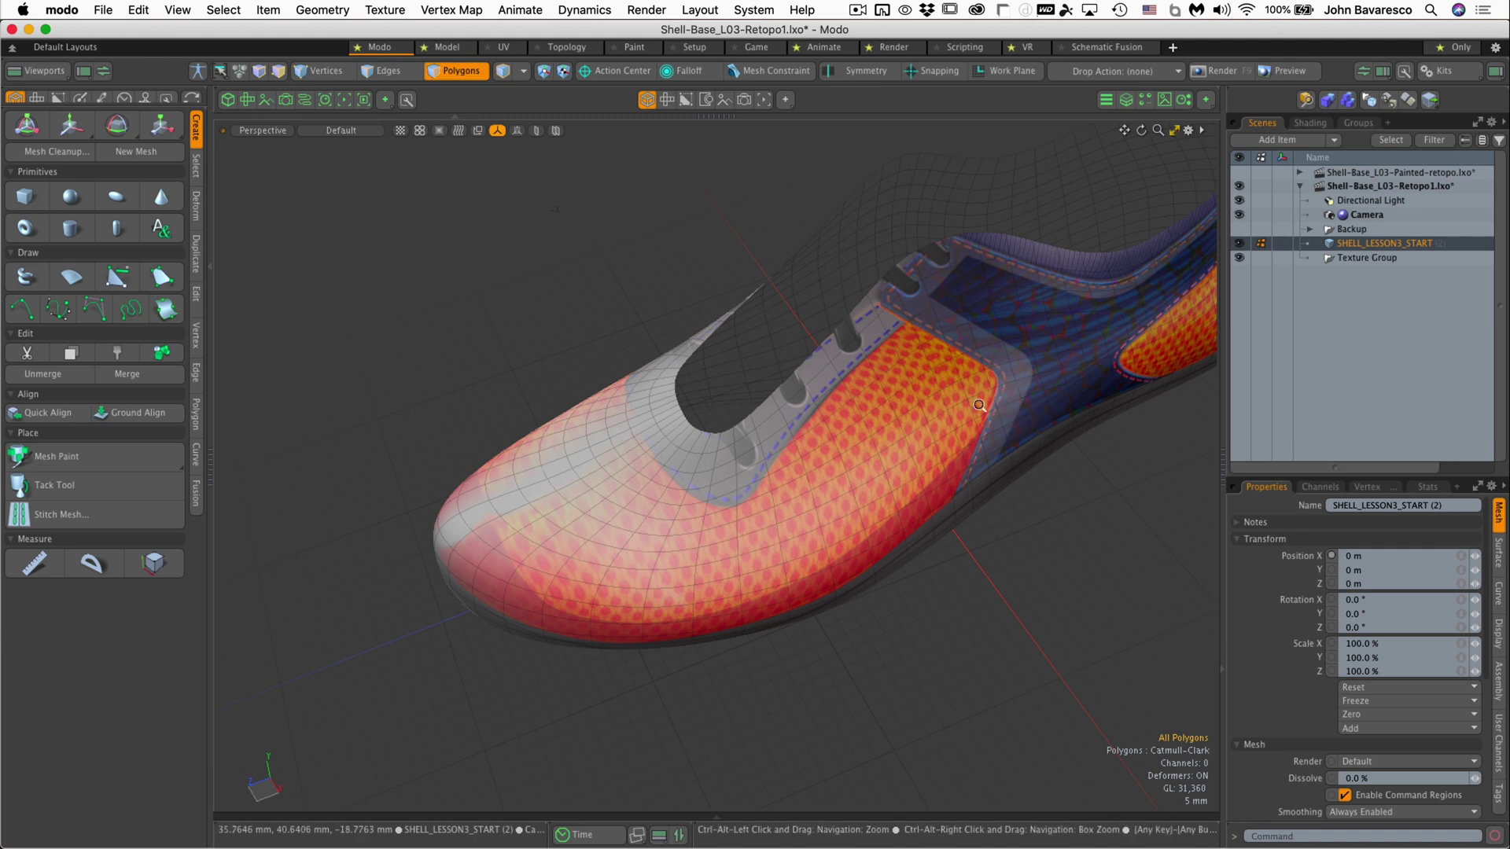
left_click_drag(979, 405, 891, 481, "ctrl+alt")
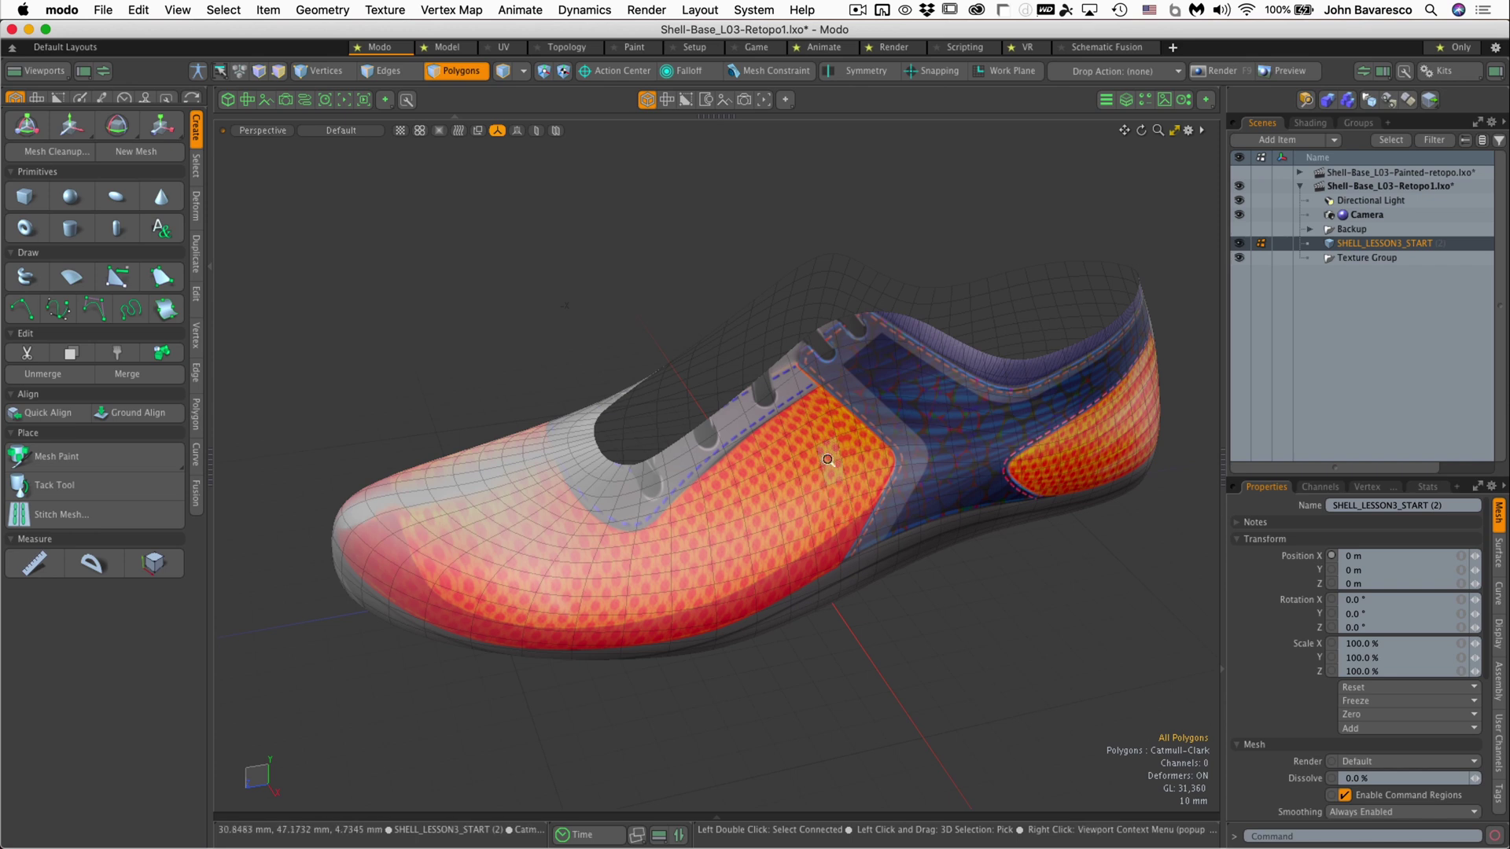
left_click_drag(838, 512, 796, 461, "alt")
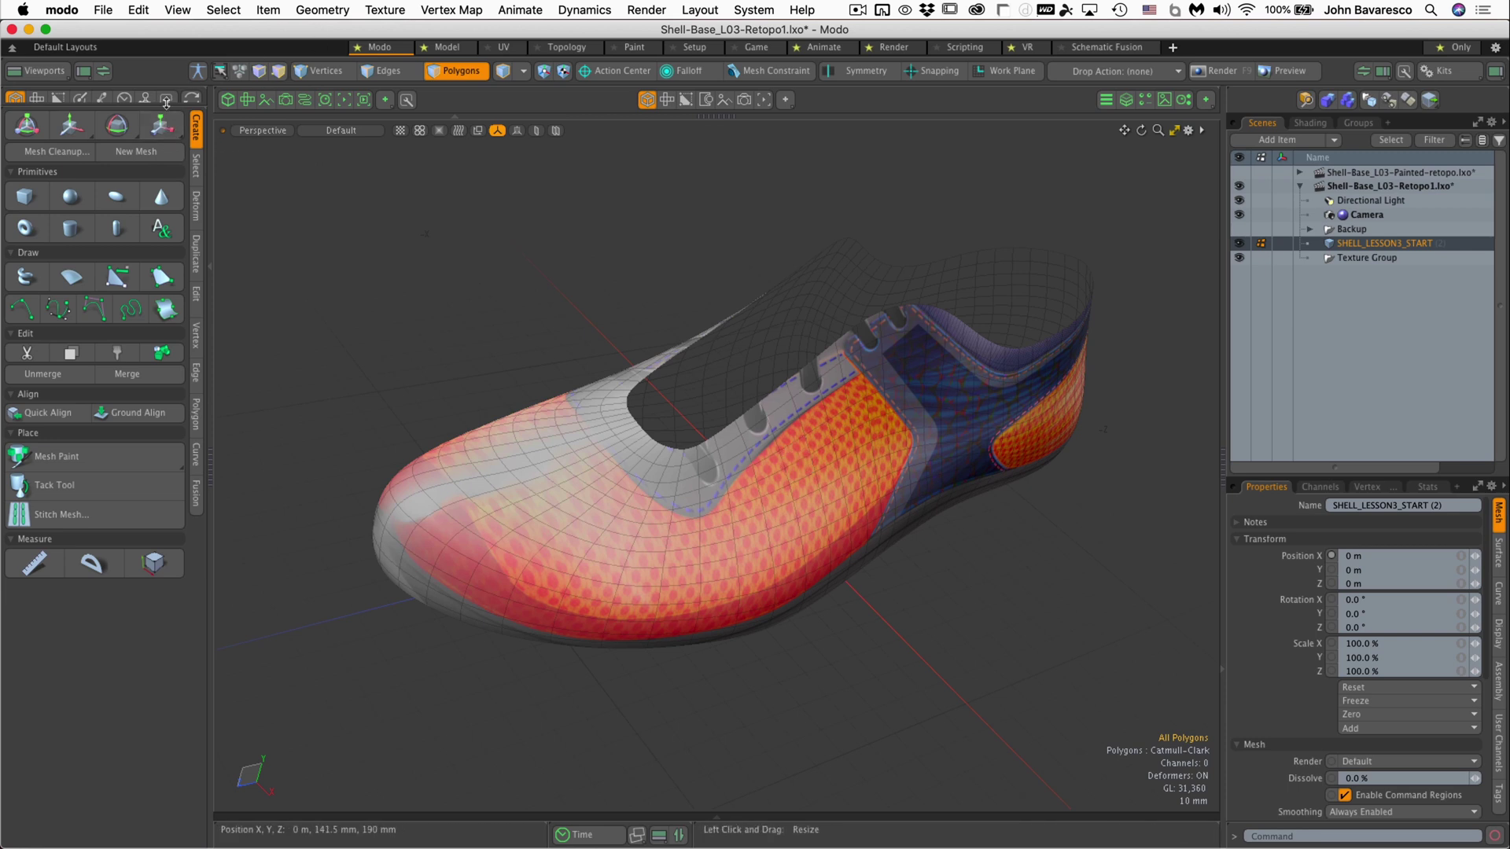
Switch to the Topology layout with the topology tool set shown, and frame the shoe in the perspective view
left_click_drag(166, 102, 166, 110)
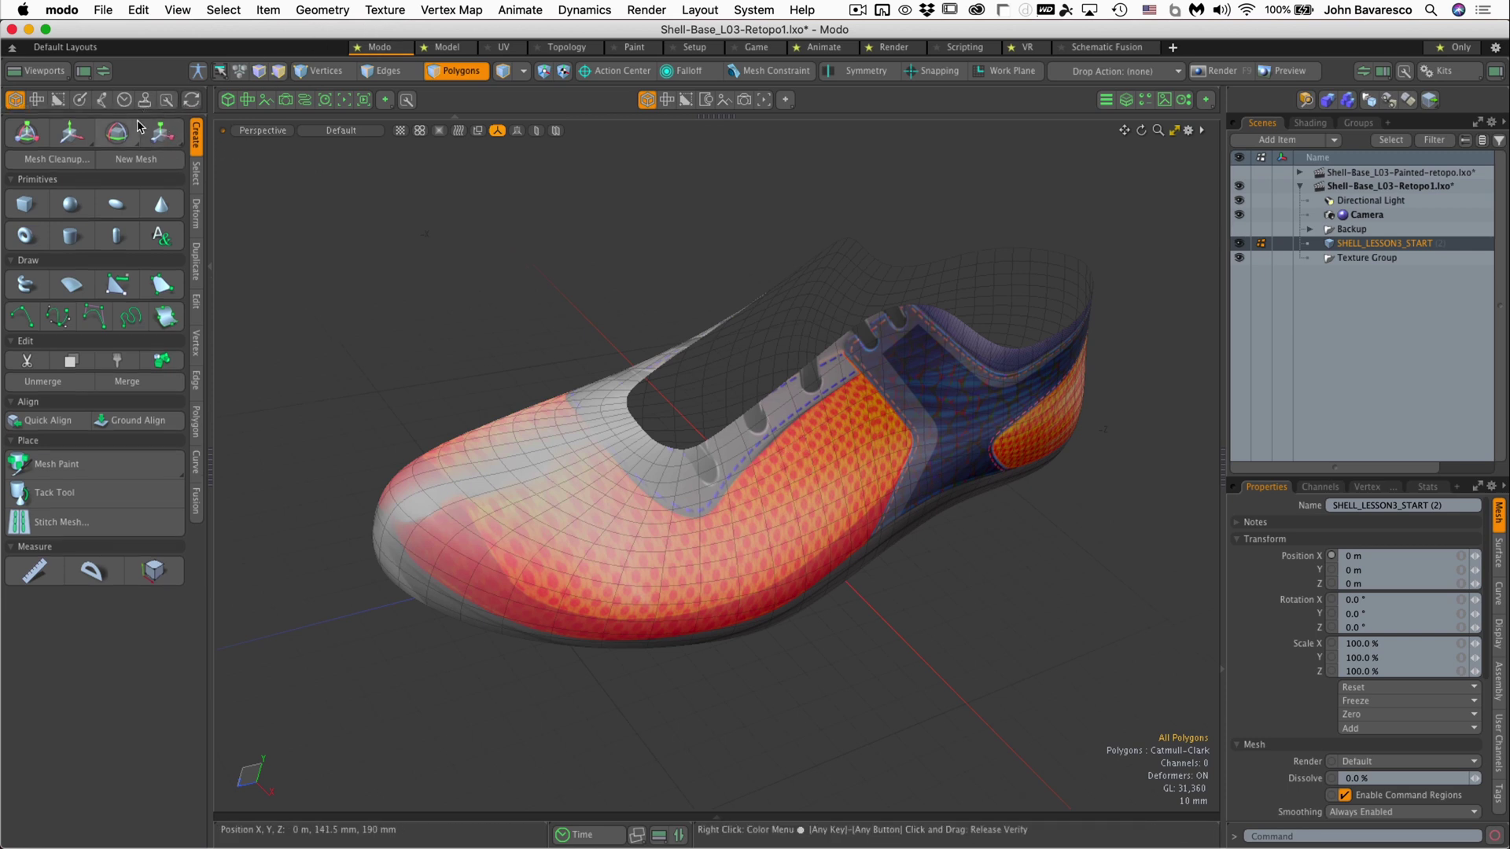
left_click(58, 99)
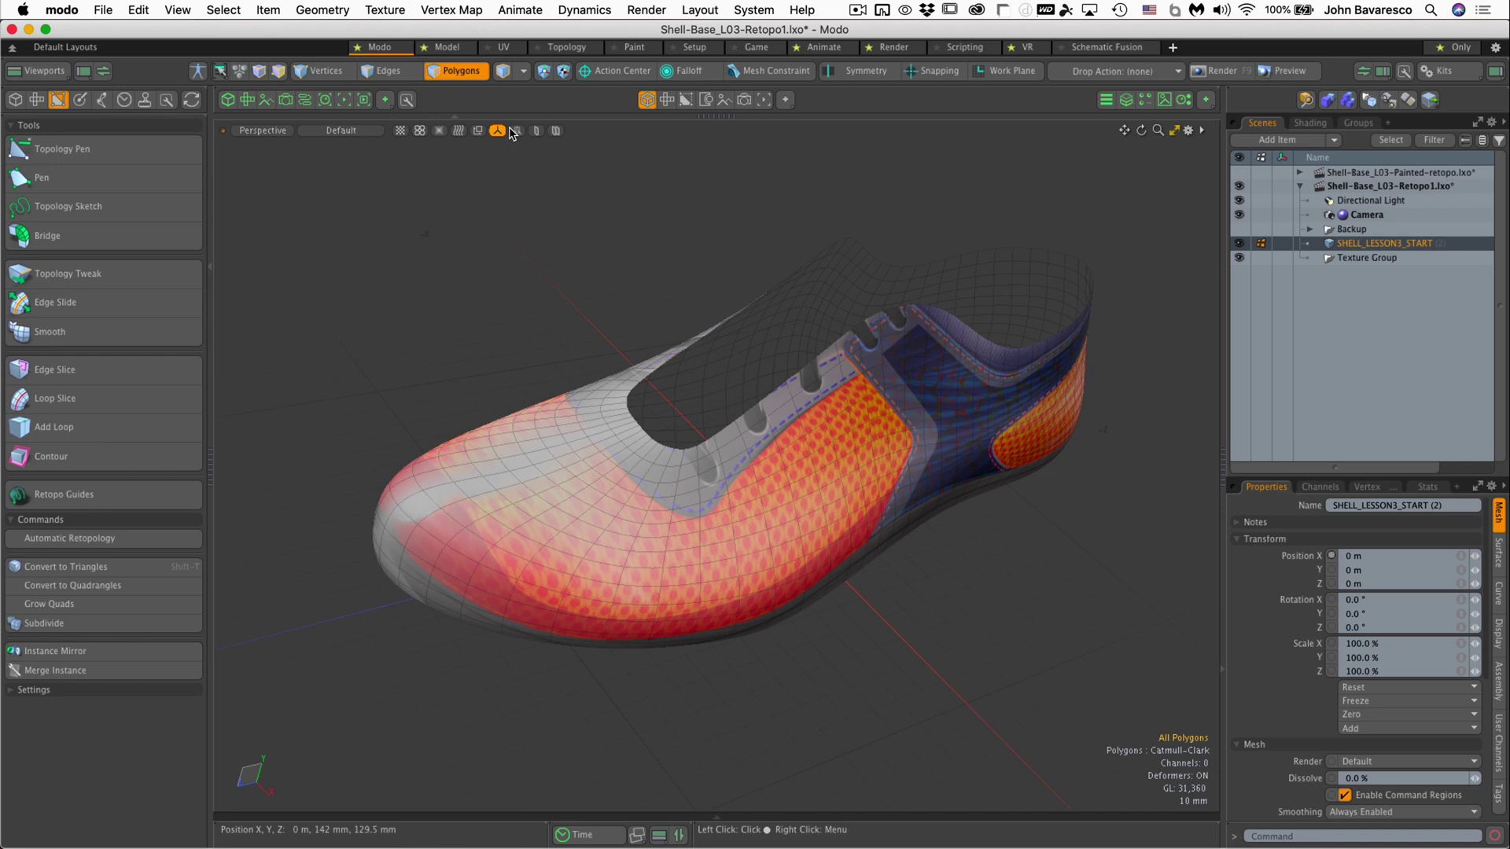
left_click(566, 47)
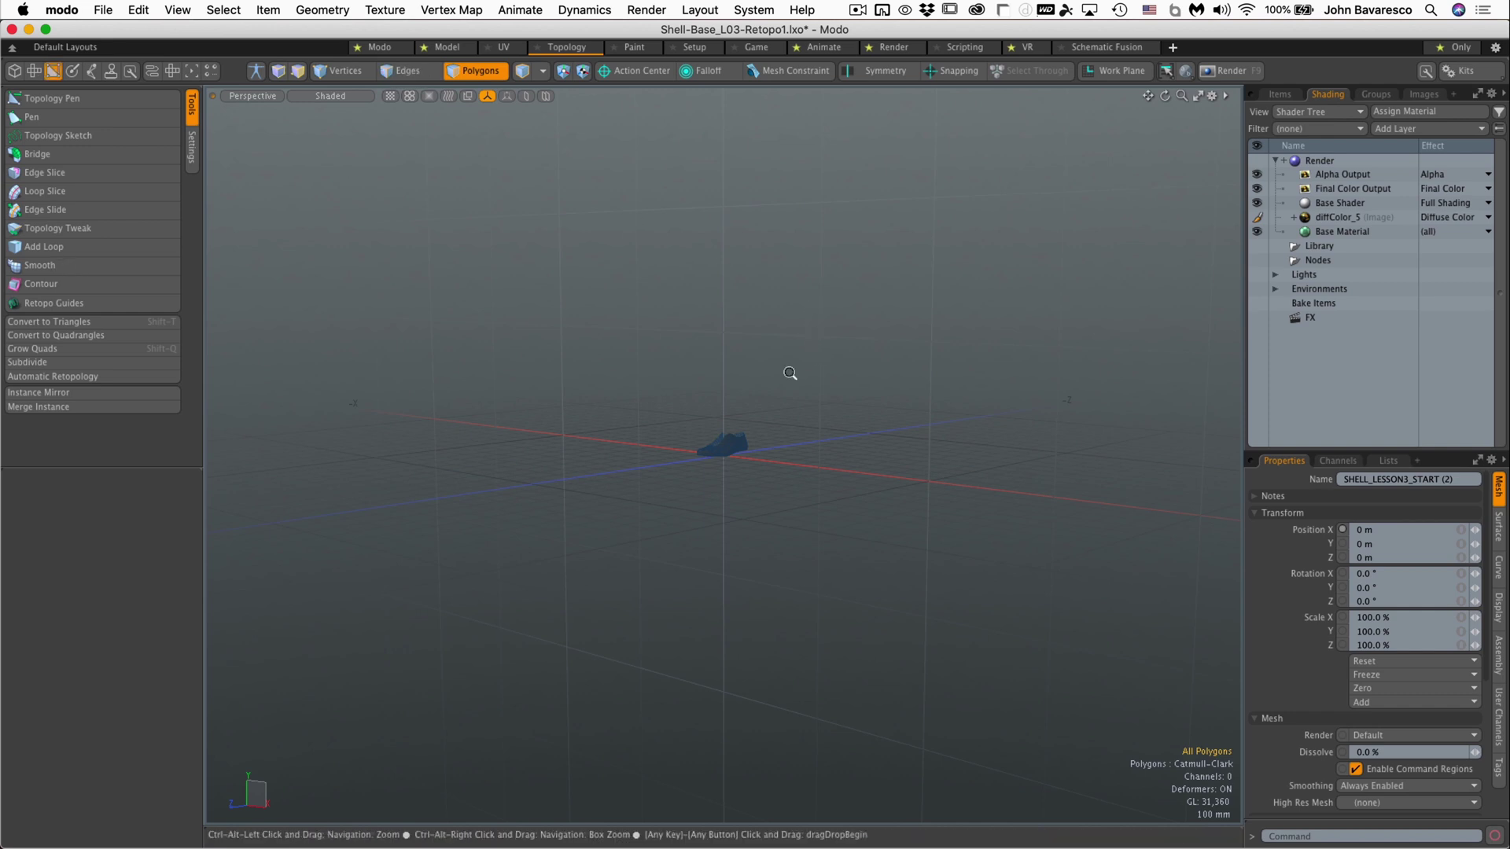
left_click_drag(736, 434, 999, 350, "ctrl+alt")
left_click_drag(938, 404, 1026, 291, "alt+shift")
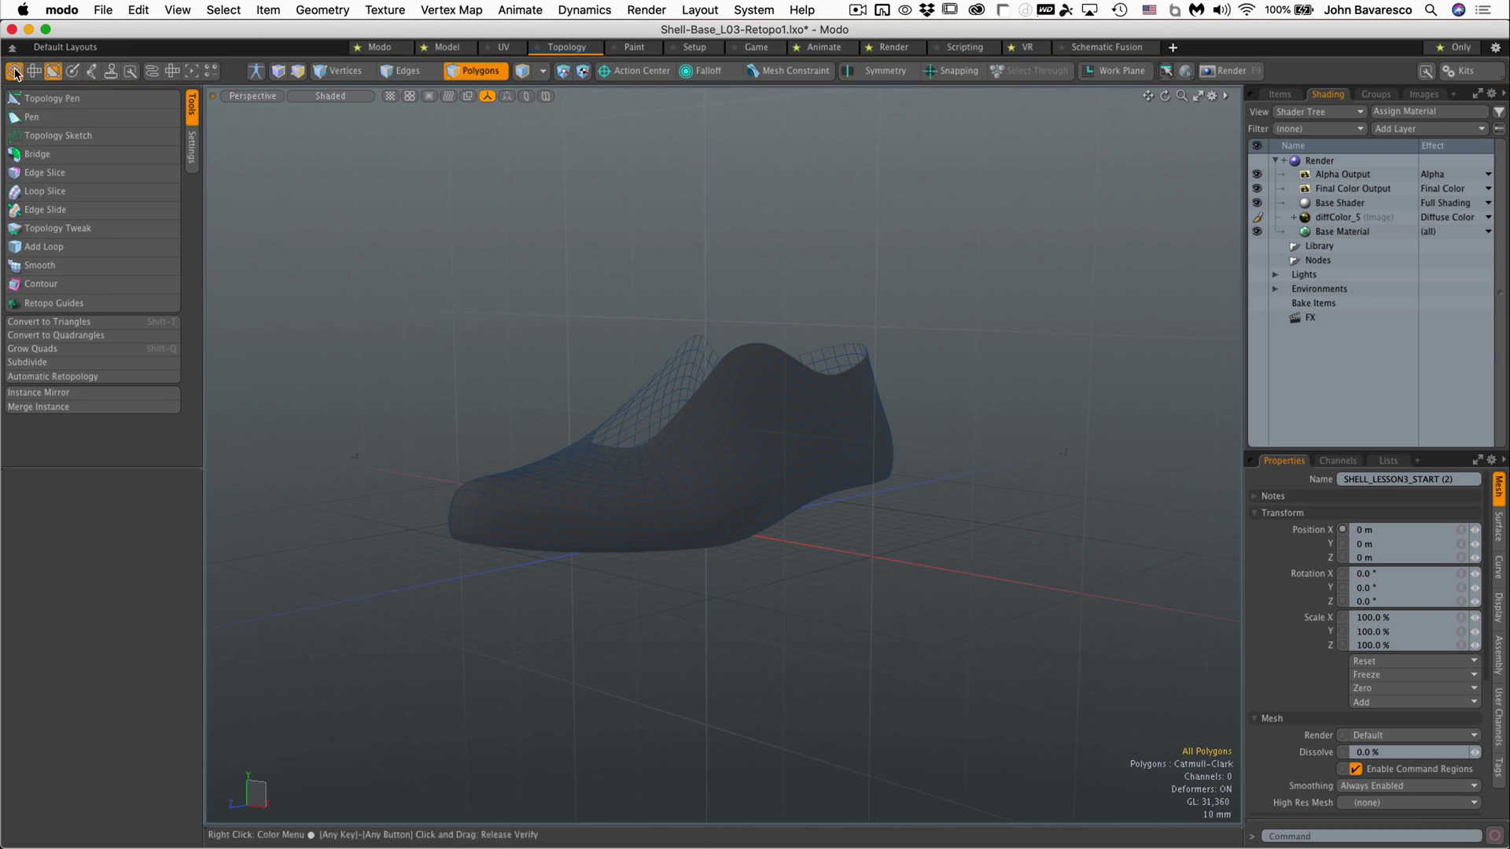
left_click(15, 71)
left_click(53, 71)
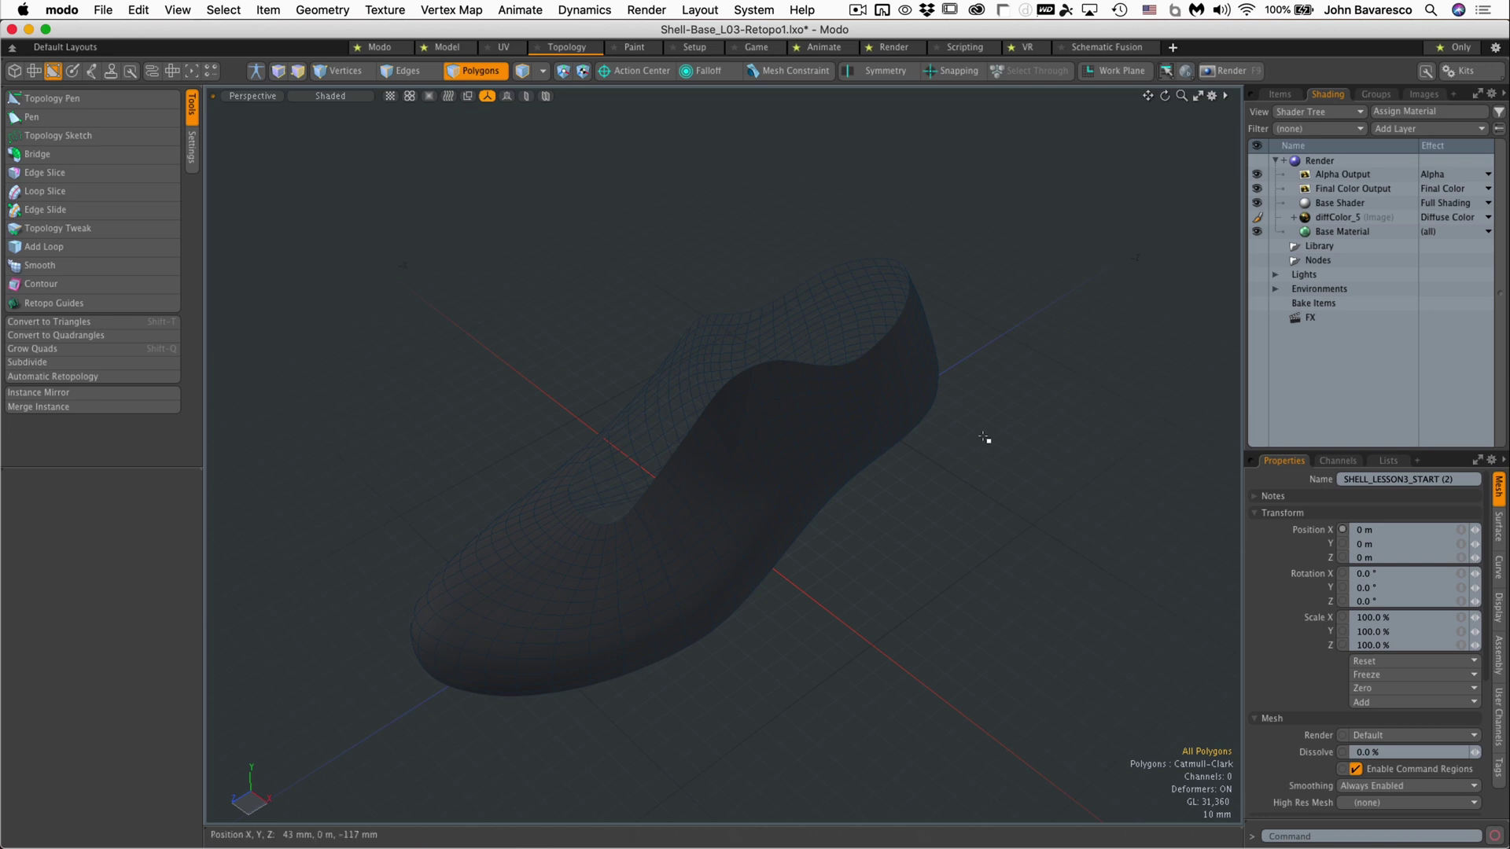
left_click_drag(997, 500, 816, 422, "ctrl+alt")
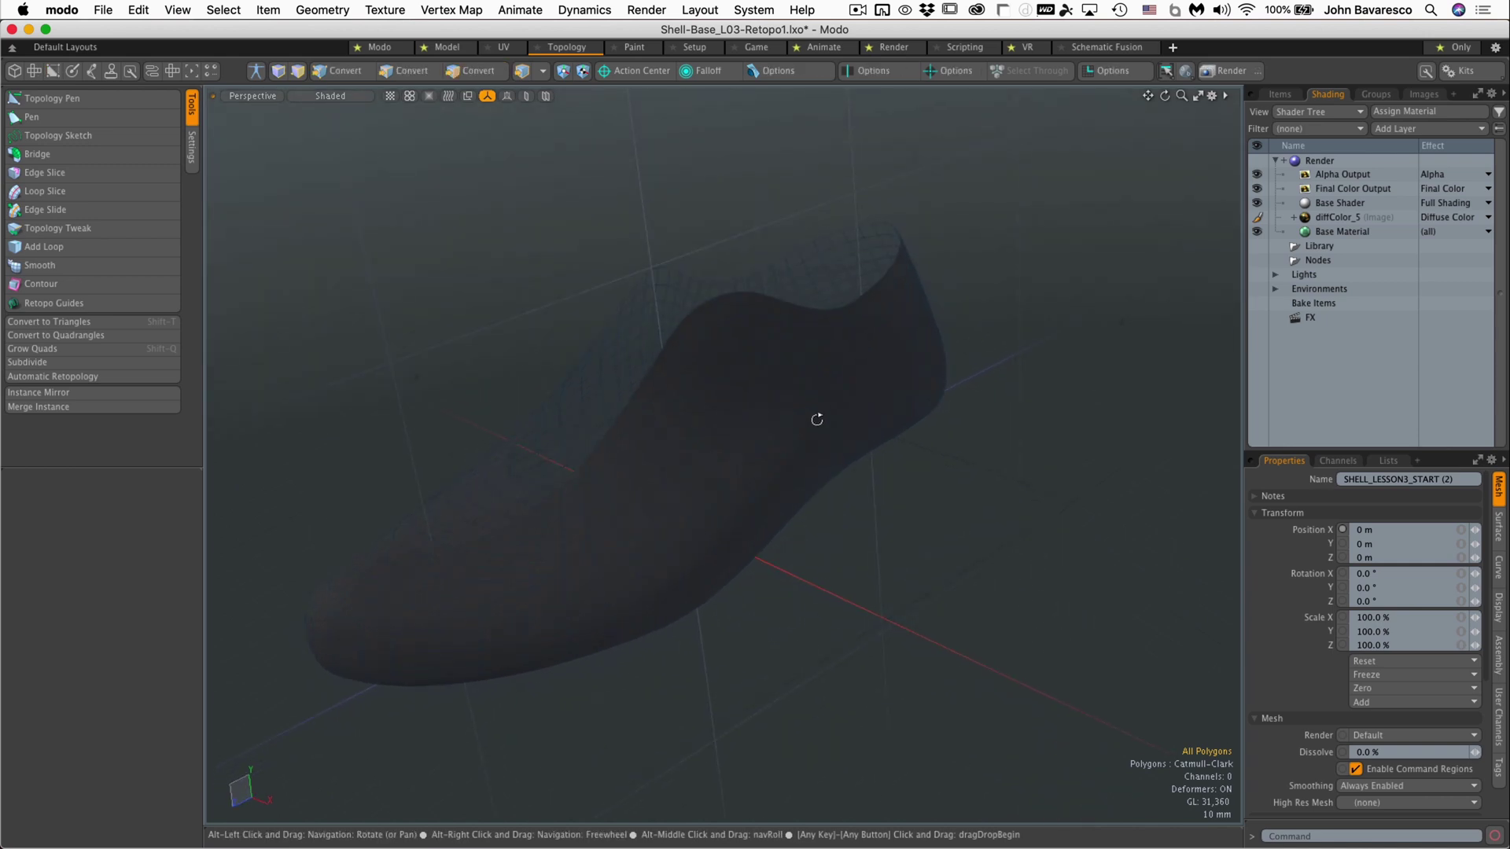
Add a new empty mesh item to the retopo scene and set the viewport's shading style to Default
left_click(1280, 94)
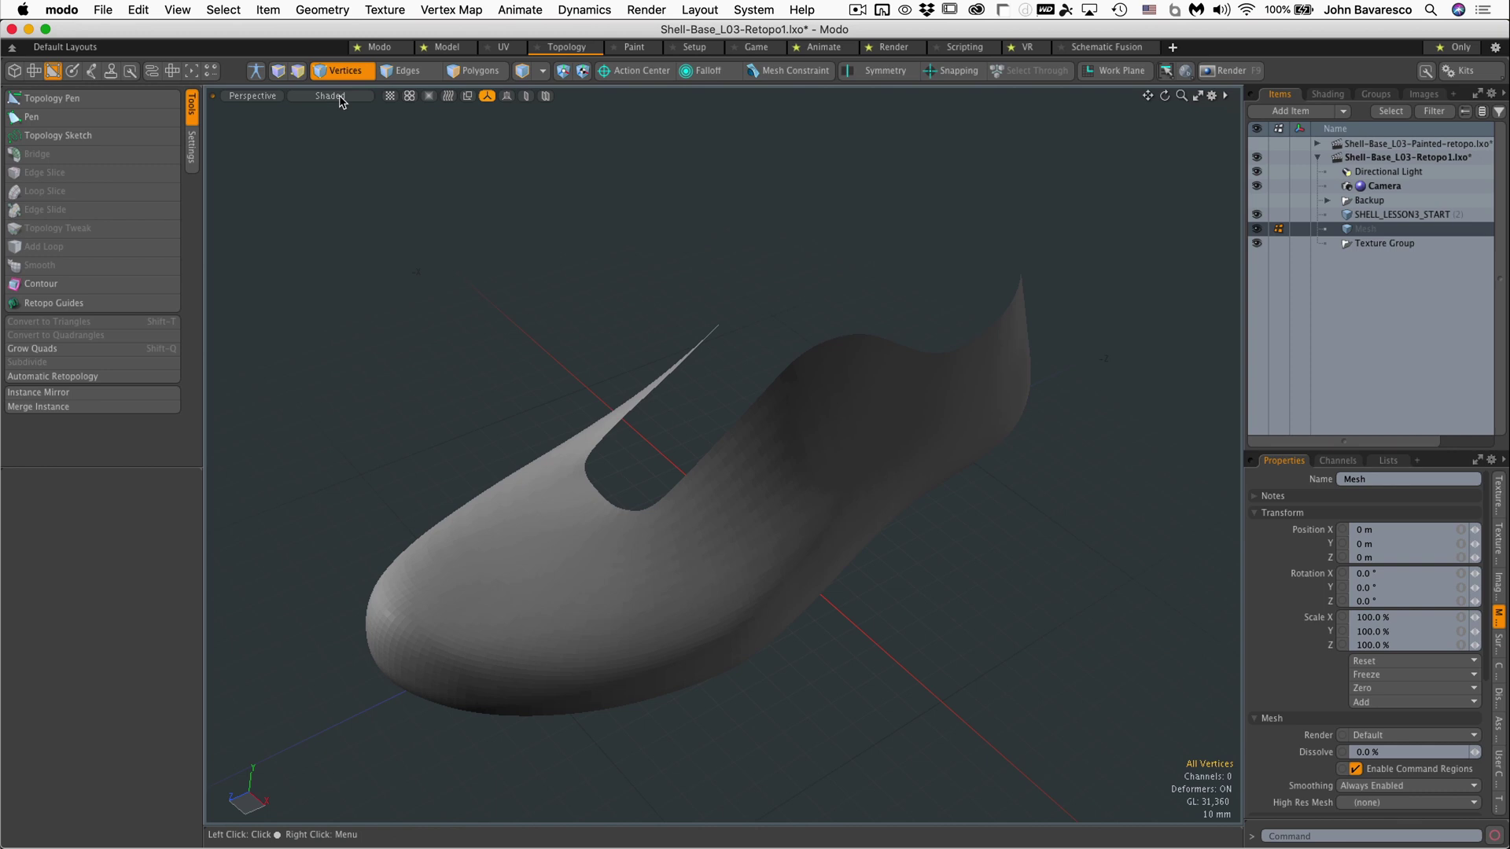
left_click(342, 97)
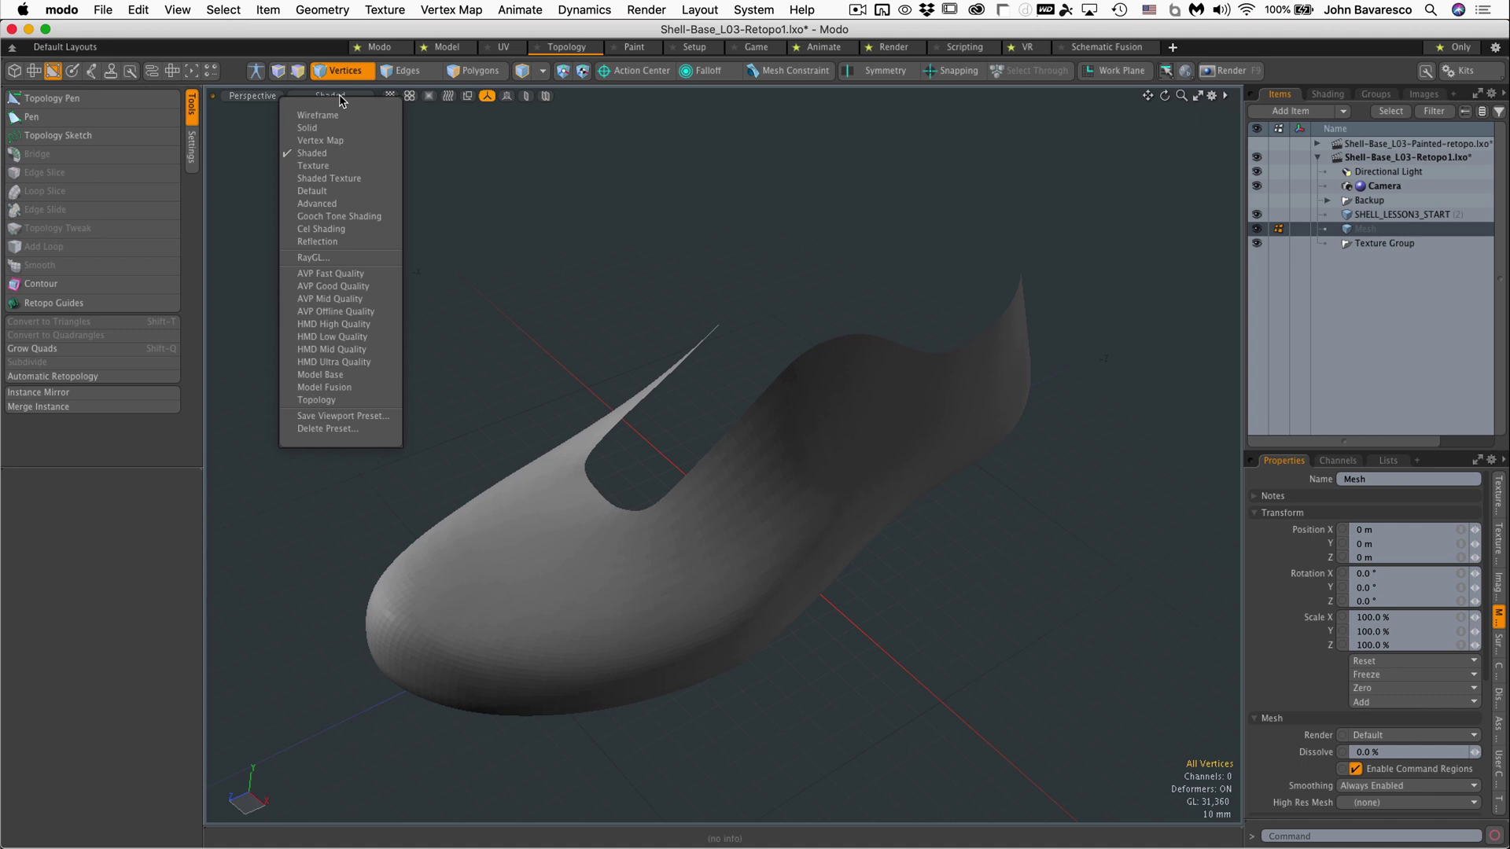
left_click(355, 194)
mouse_move(718, 380)
left_mouse_down("alt")
mouse_move(758, 398)
mouse_move(732, 358)
mouse_move(744, 411)
mouse_move(809, 438)
mouse_move(849, 424)
left_mouse_up("alt")
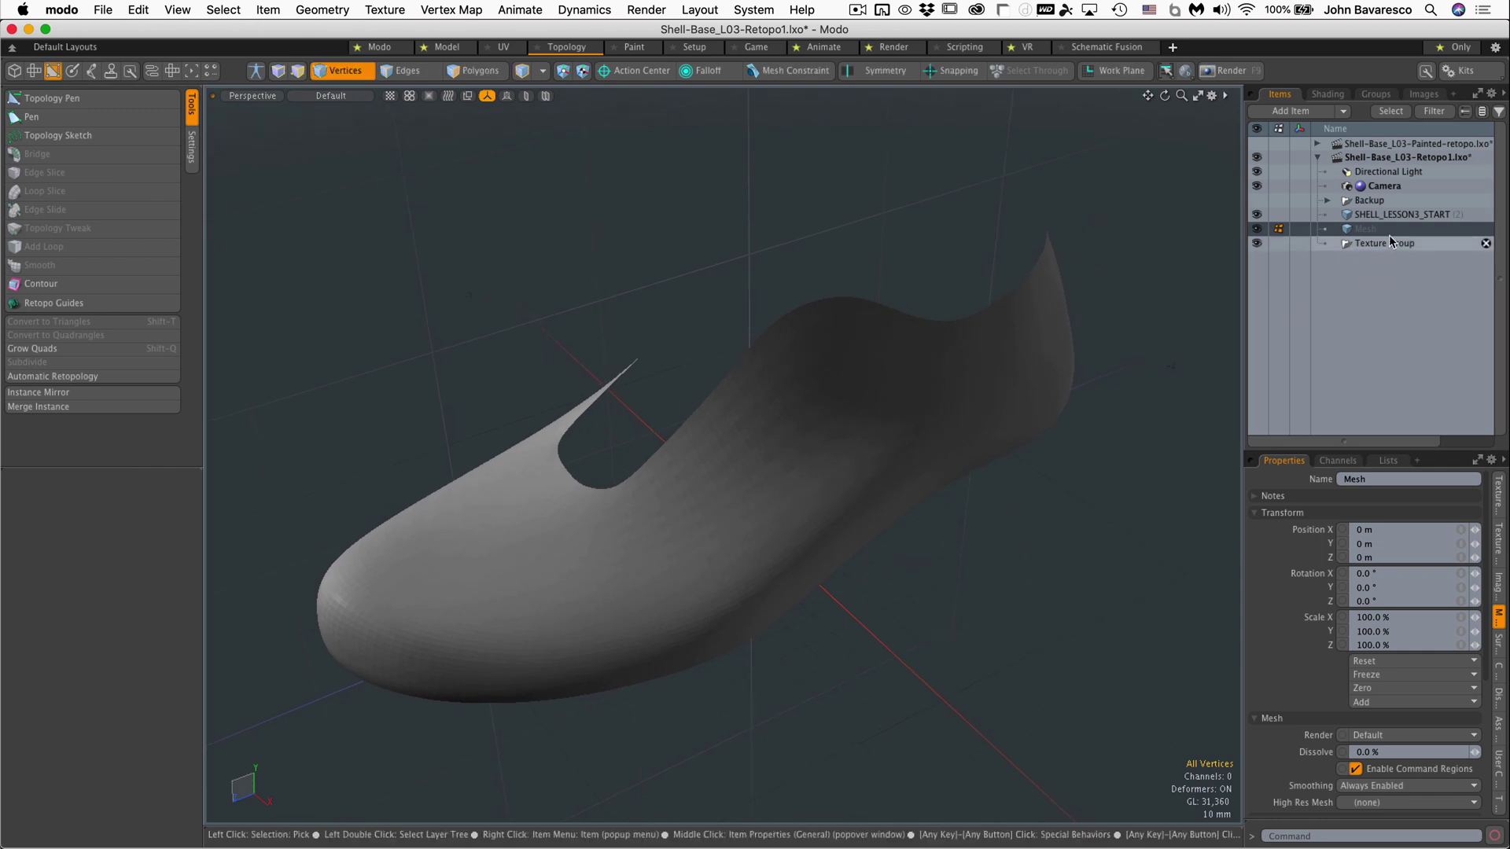
In the 3D viewport properties for inactive meshes, turn off Show PSUB Masks and set the shading style to Texture
left_click(1213, 96)
left_click_drag(1172, 125, 995, 127)
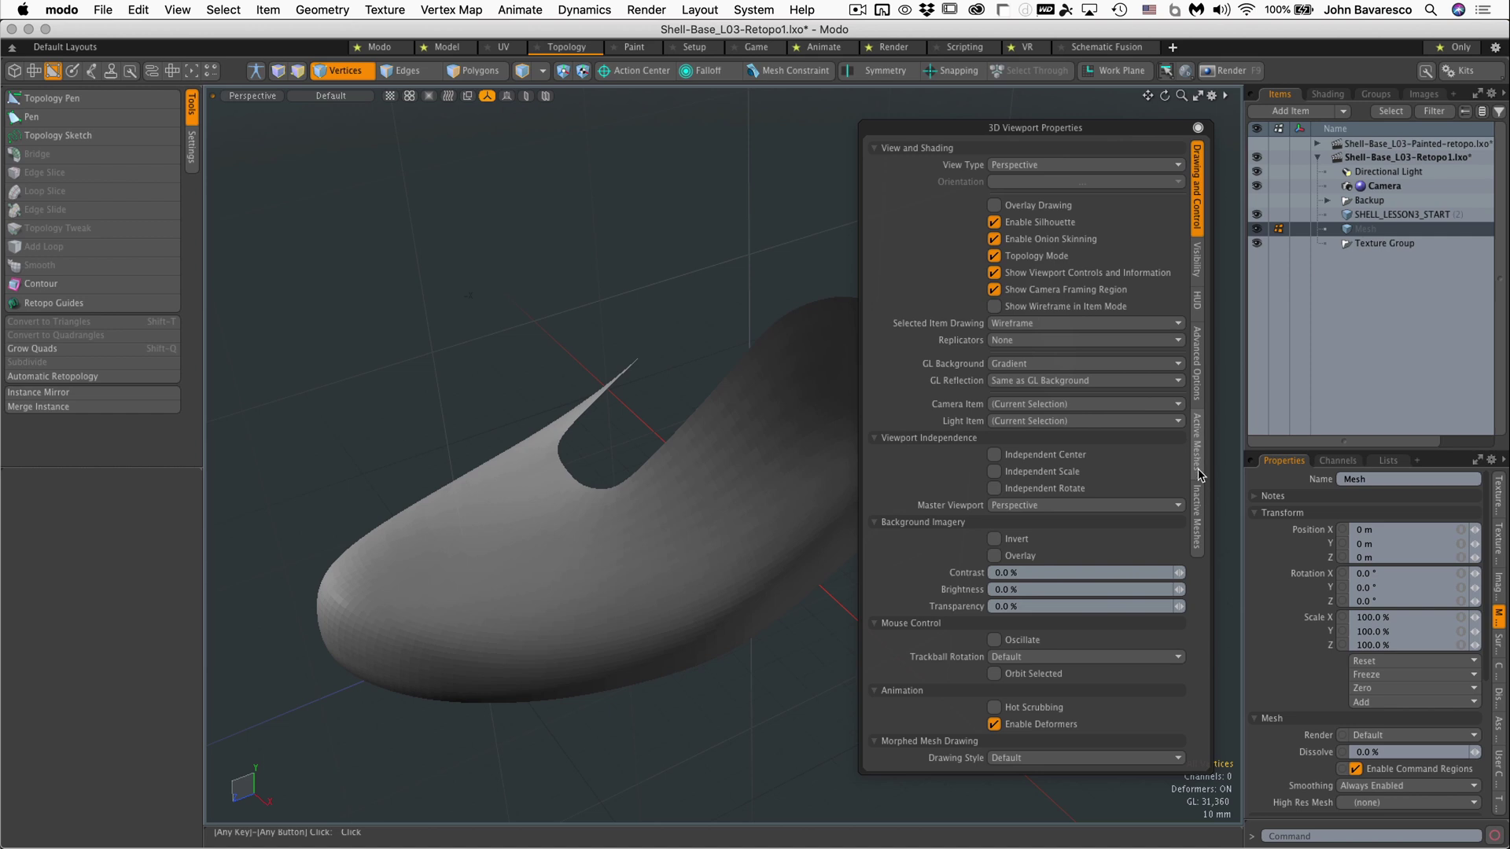
left_click(1199, 504)
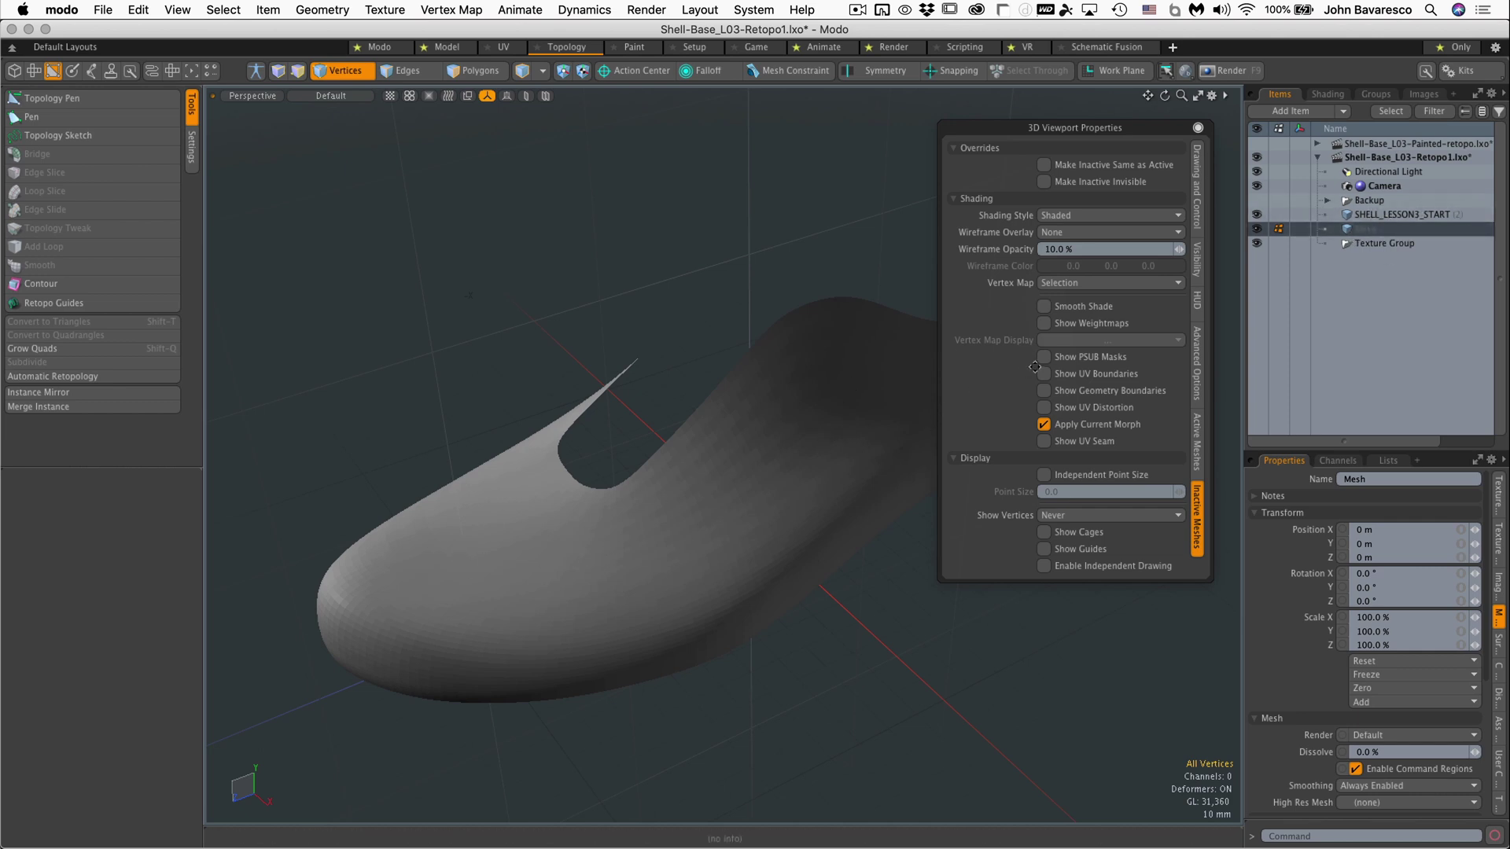
left_click(1120, 362)
left_click(1090, 215)
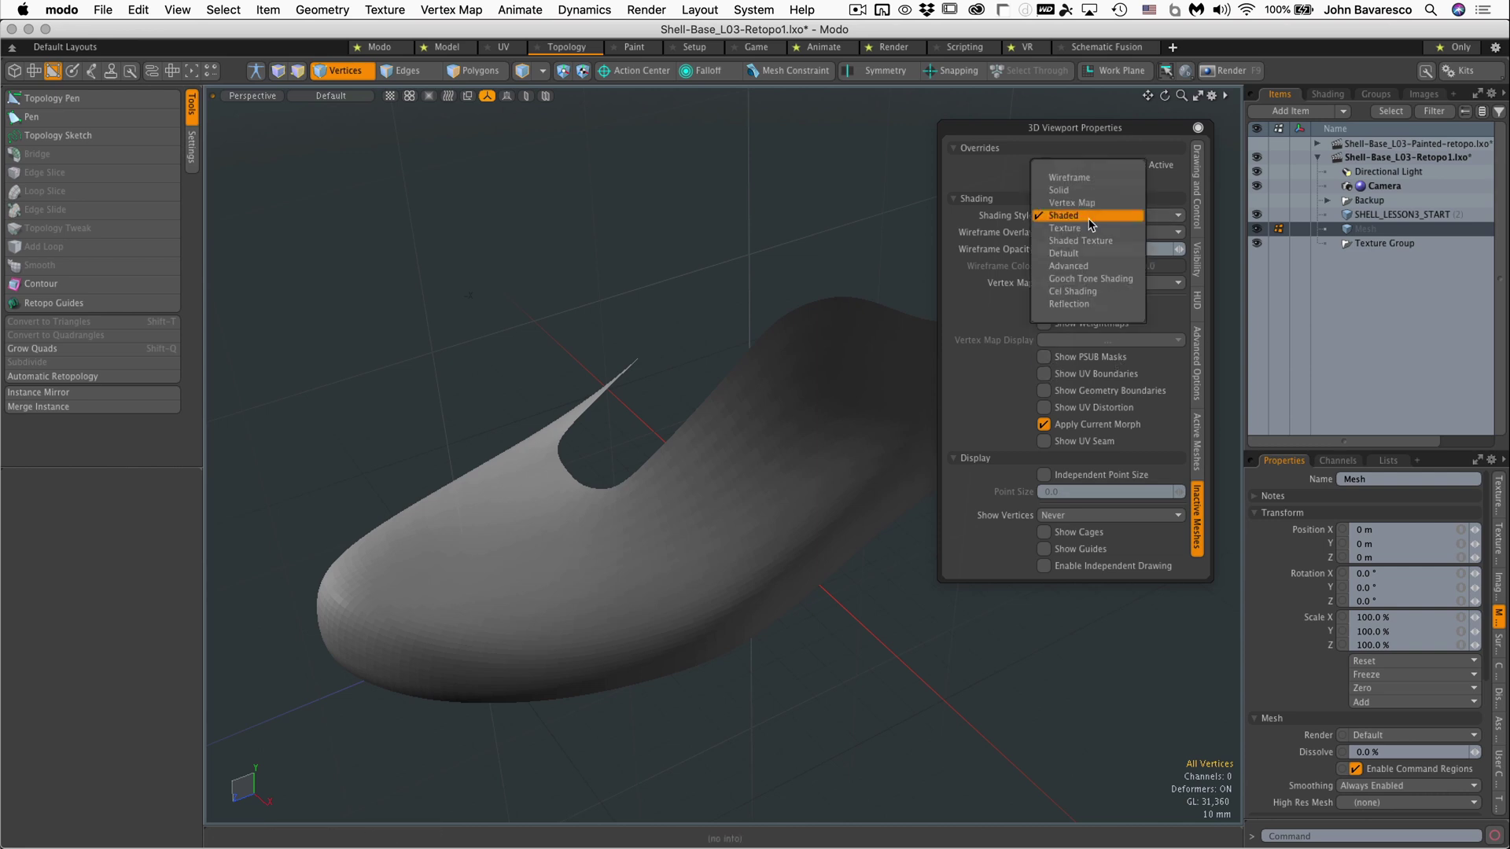
left_click(1090, 228)
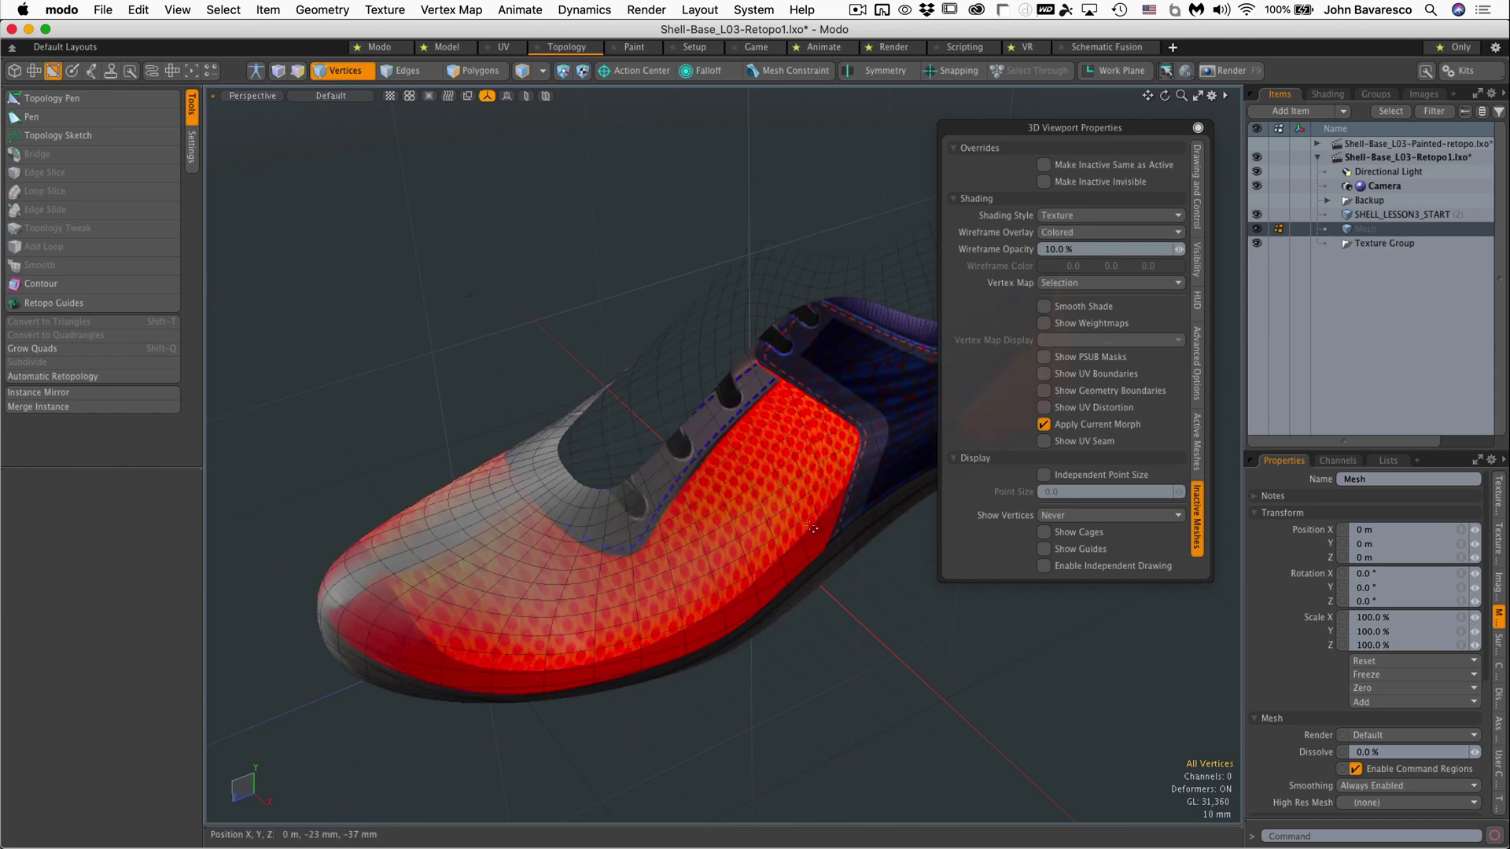
left_click_drag(830, 498, 692, 596, "alt")
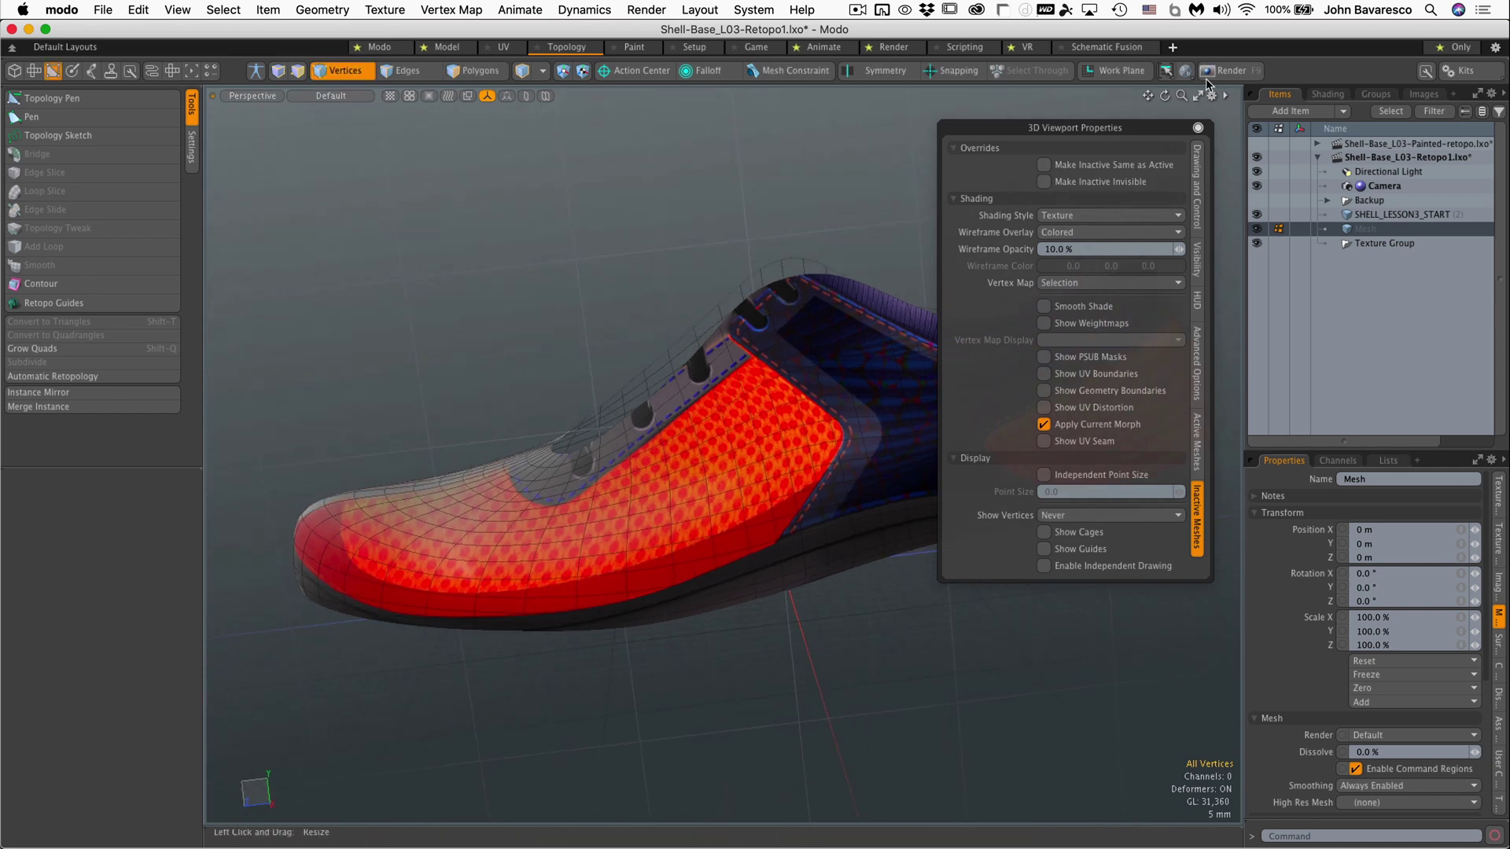
Set the inactive meshes' wireframe overlay to None and close the viewport properties
left_click(1092, 231)
left_click(1101, 206)
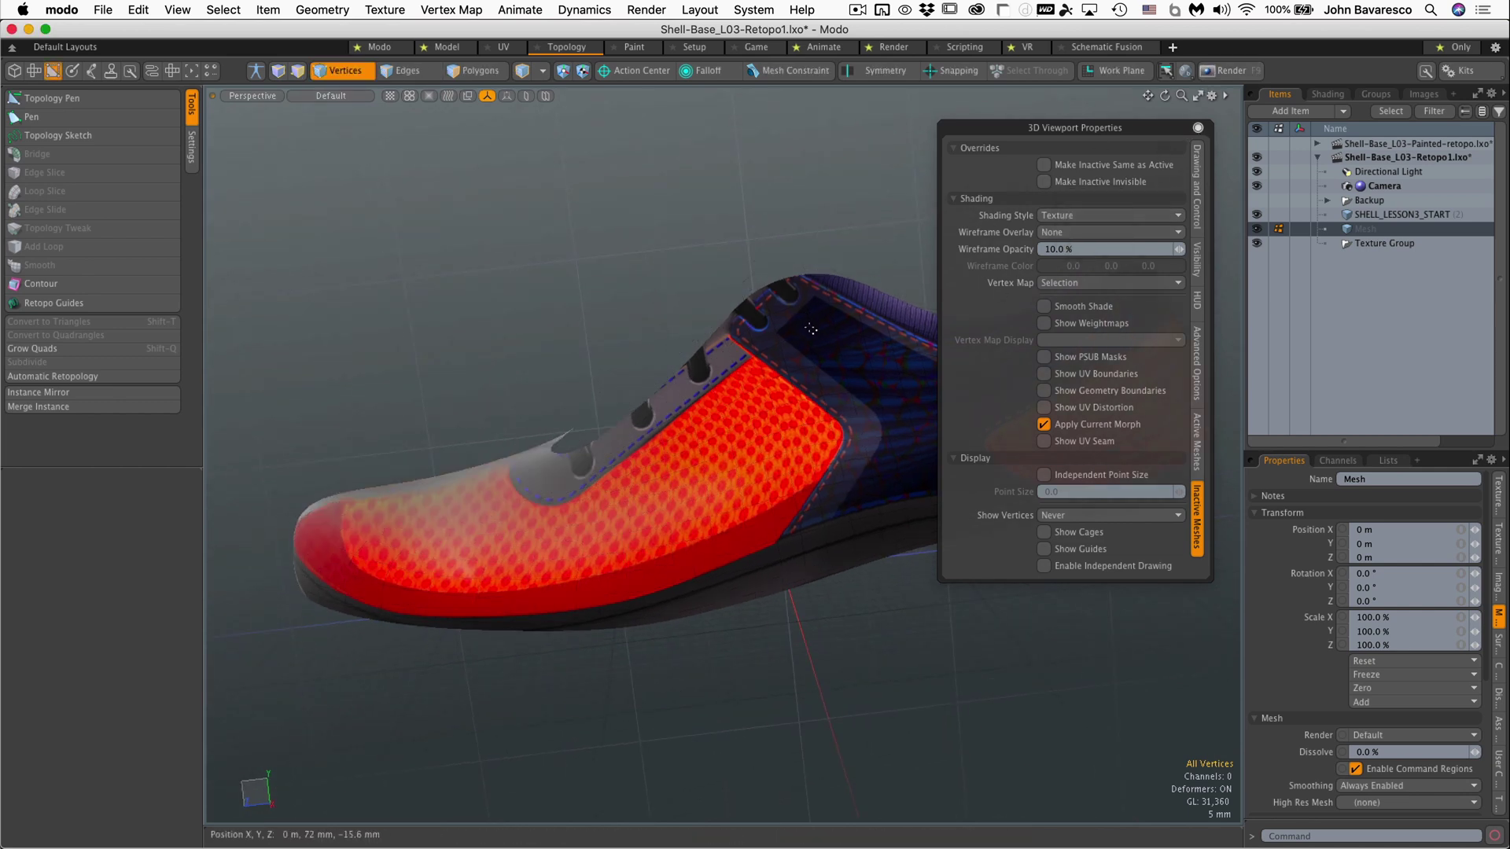
left_click_drag(786, 370, 747, 374, "alt")
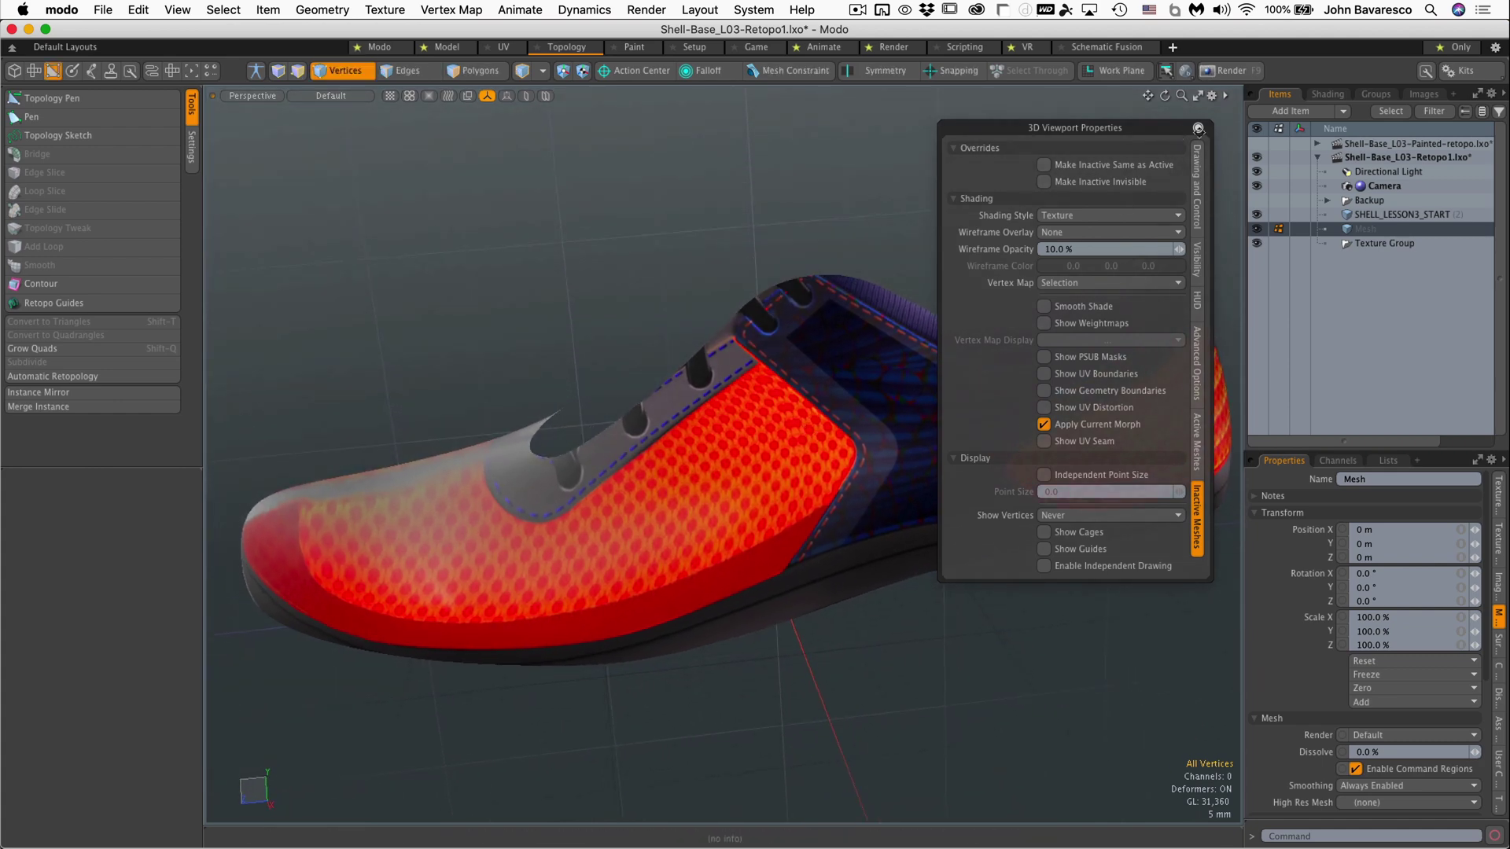
left_click(1199, 127)
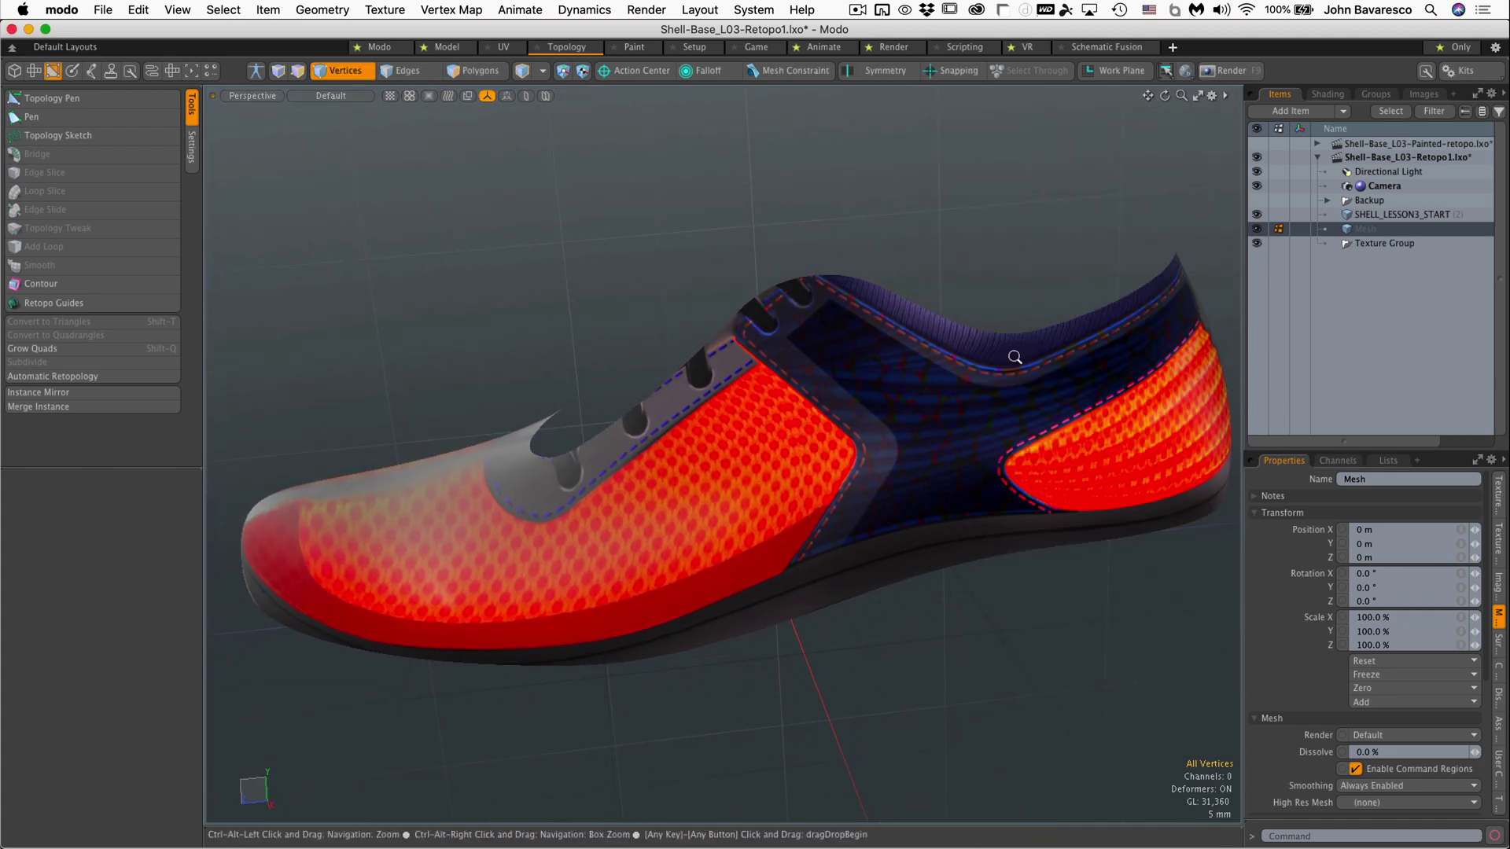
Set the colorspace of the diffColor_5 (2) image clip to Linear and return to the scene's item list
left_click_drag(1011, 350, 838, 550, "alt")
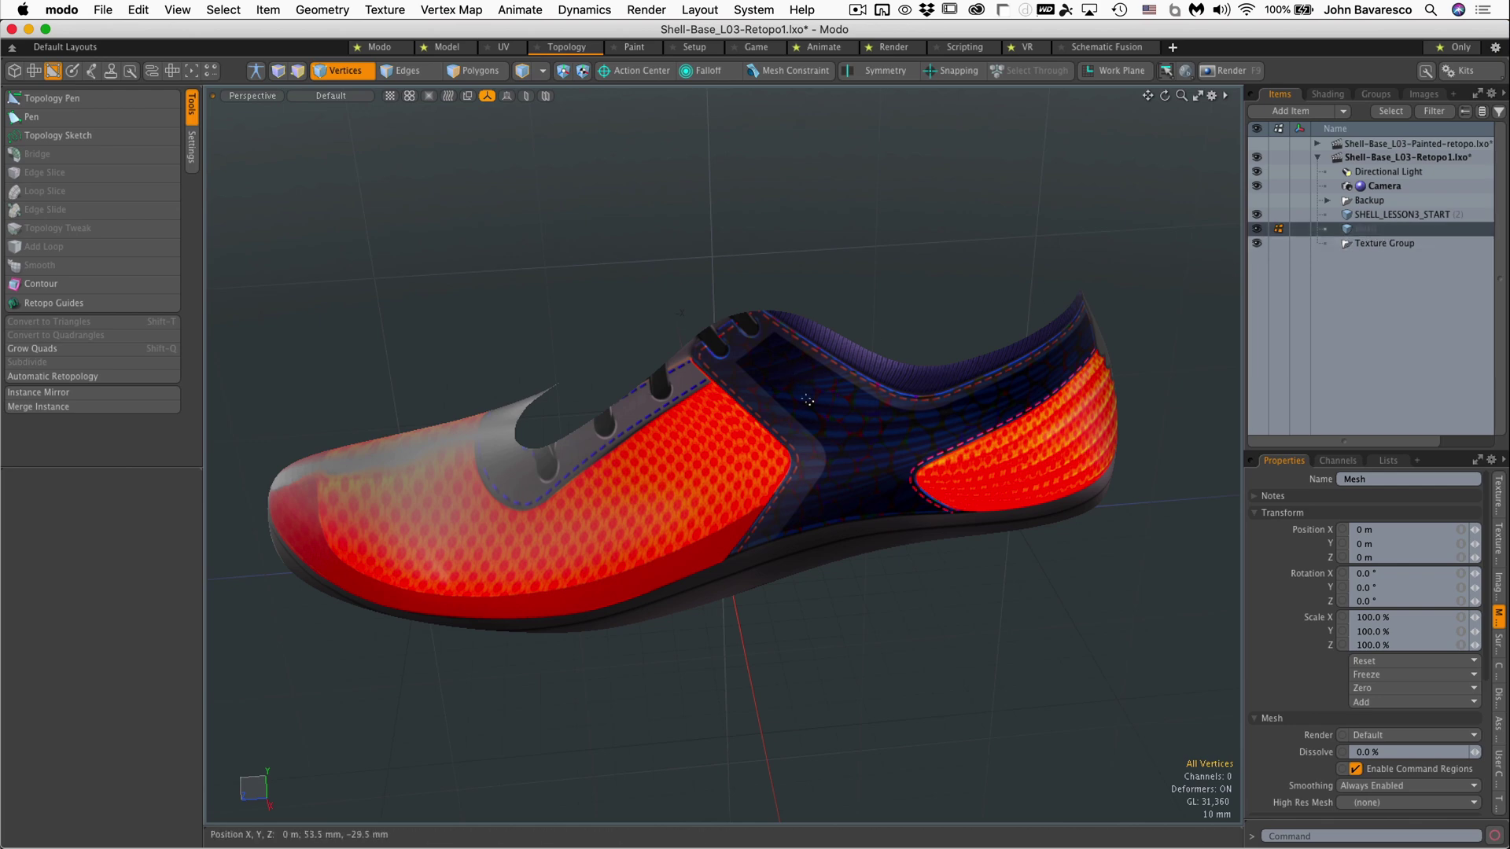
left_click_drag(808, 400, 782, 367, "alt")
left_click_drag(905, 483, 973, 517, "ctrl+alt")
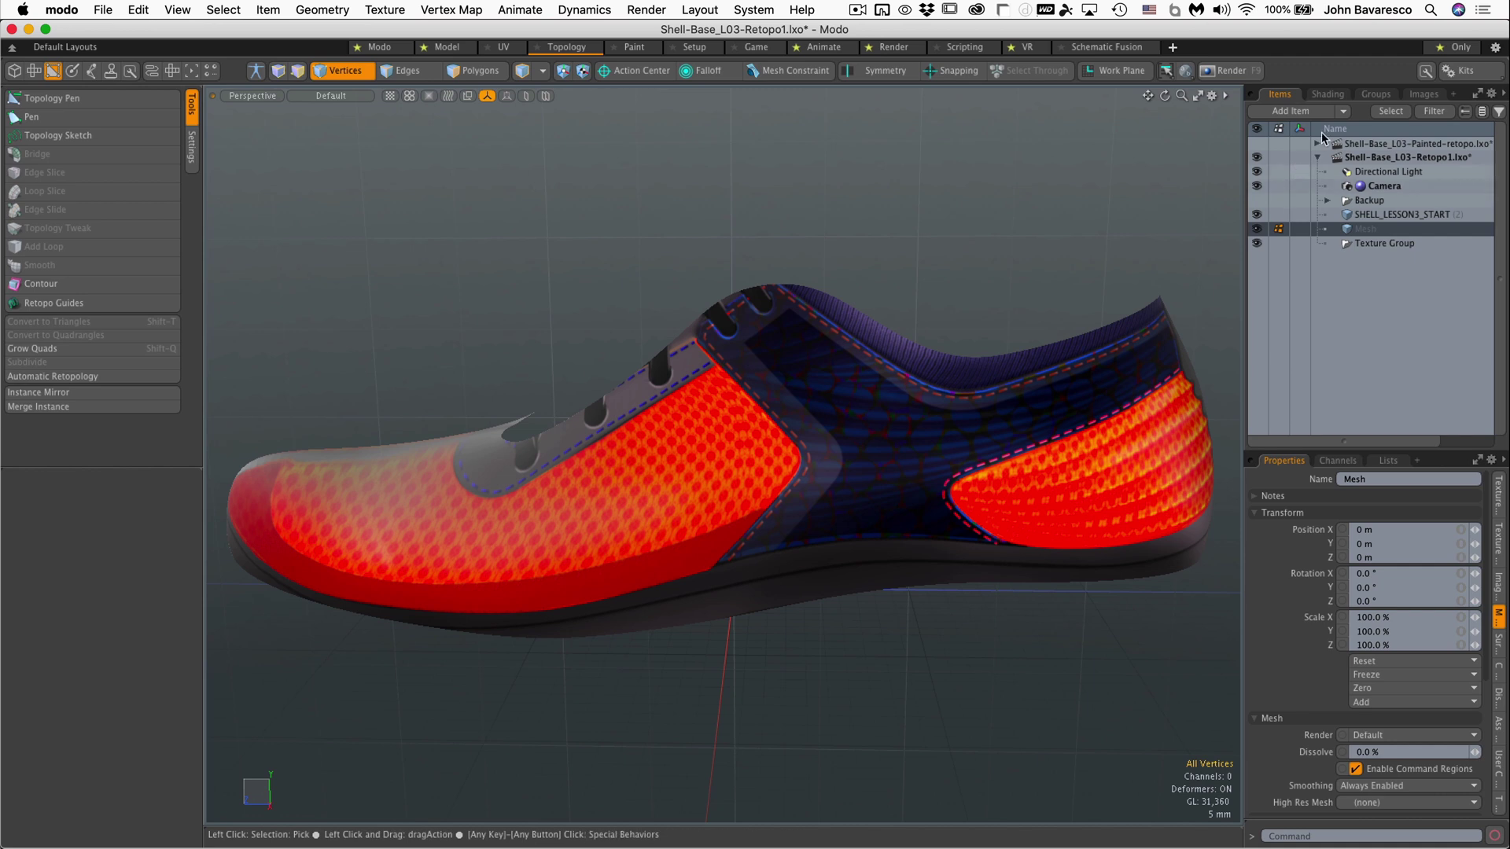
left_click(1425, 94)
left_click(1322, 206)
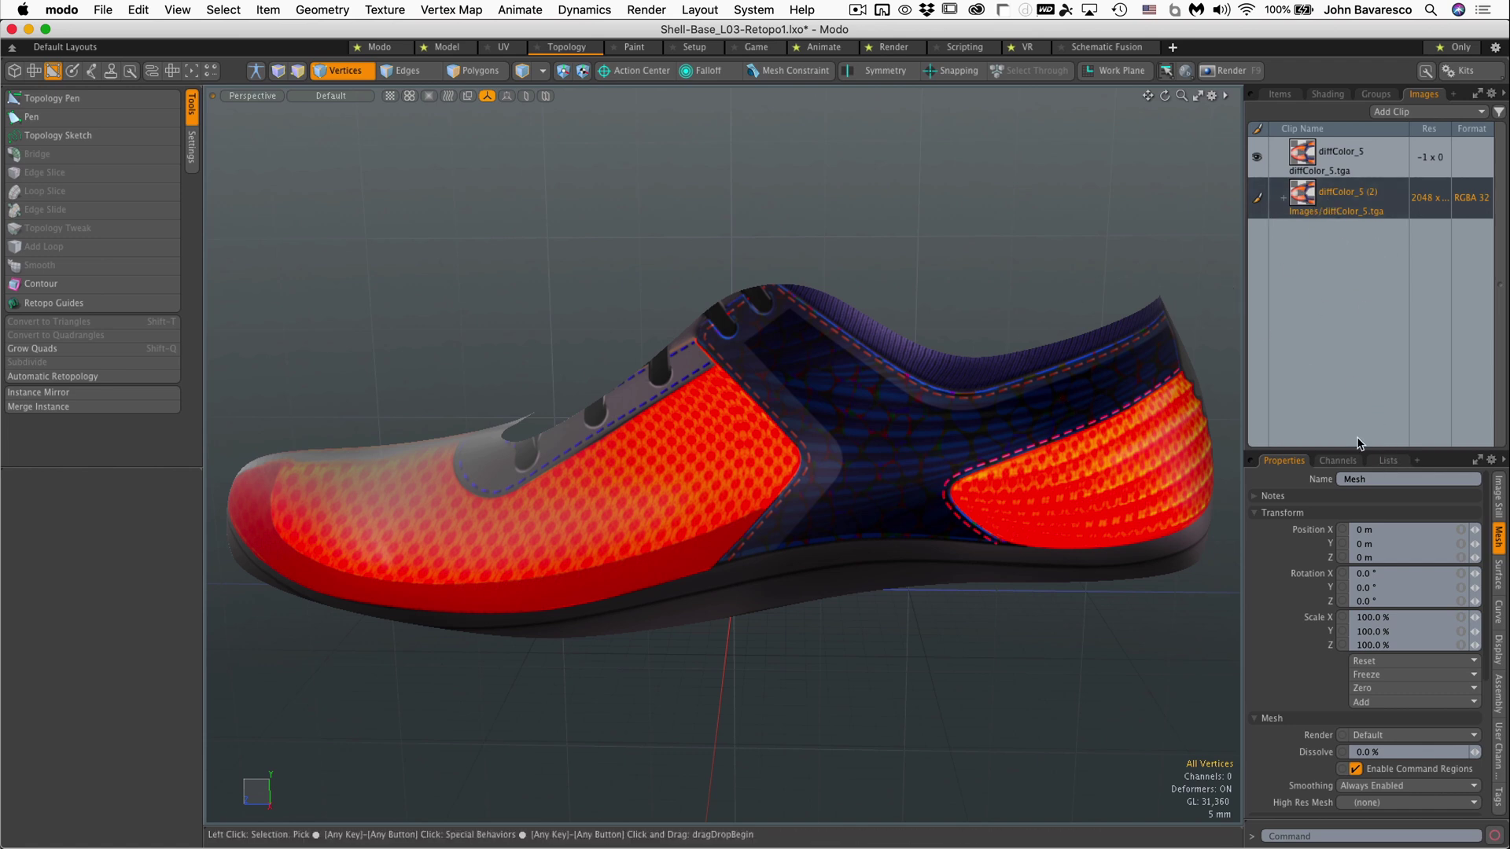
left_click_drag(1363, 453, 1363, 350)
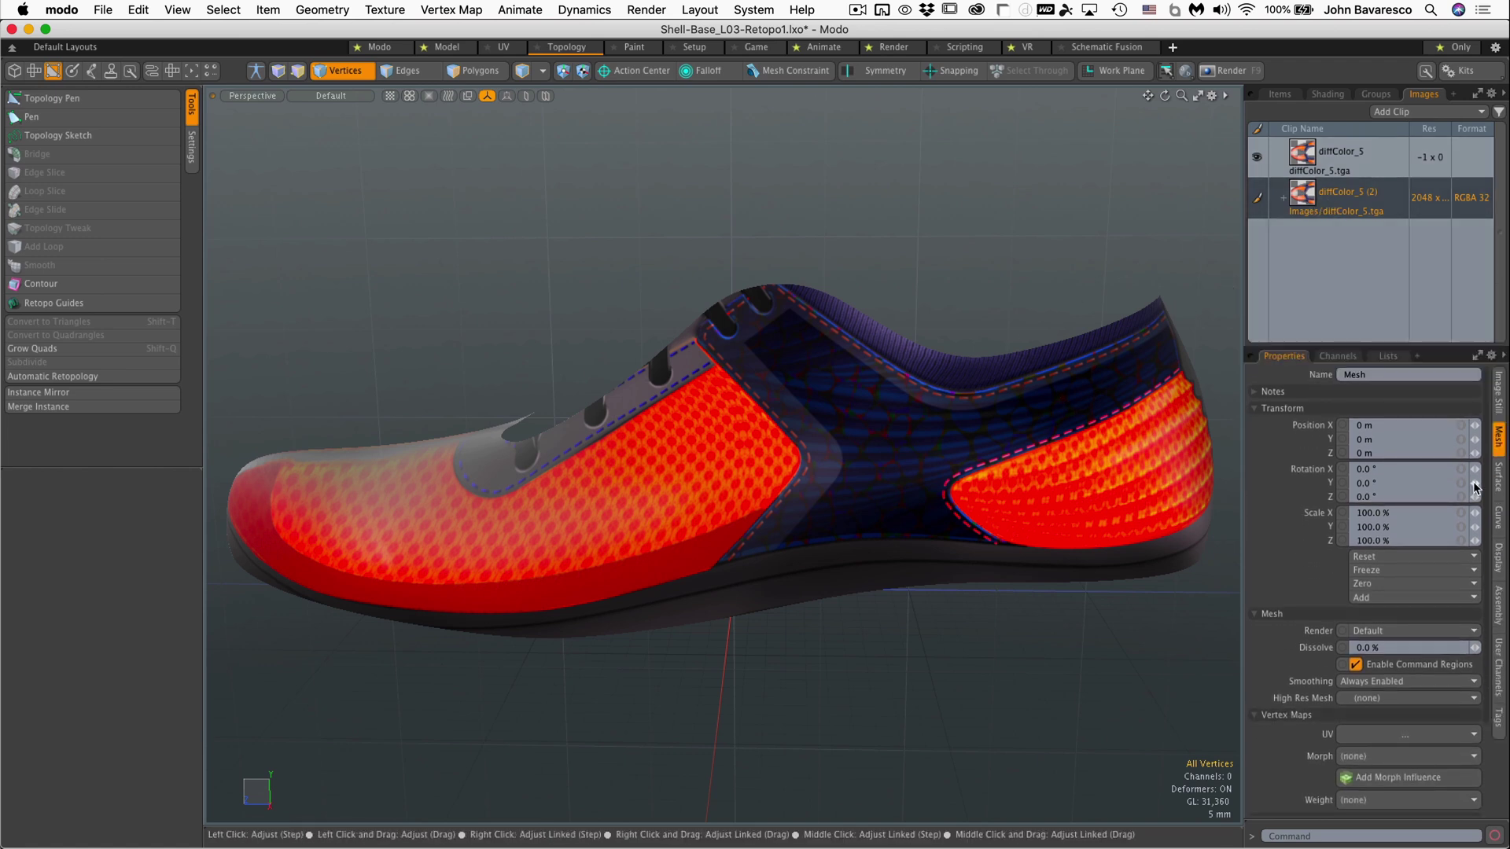
left_click(1499, 409)
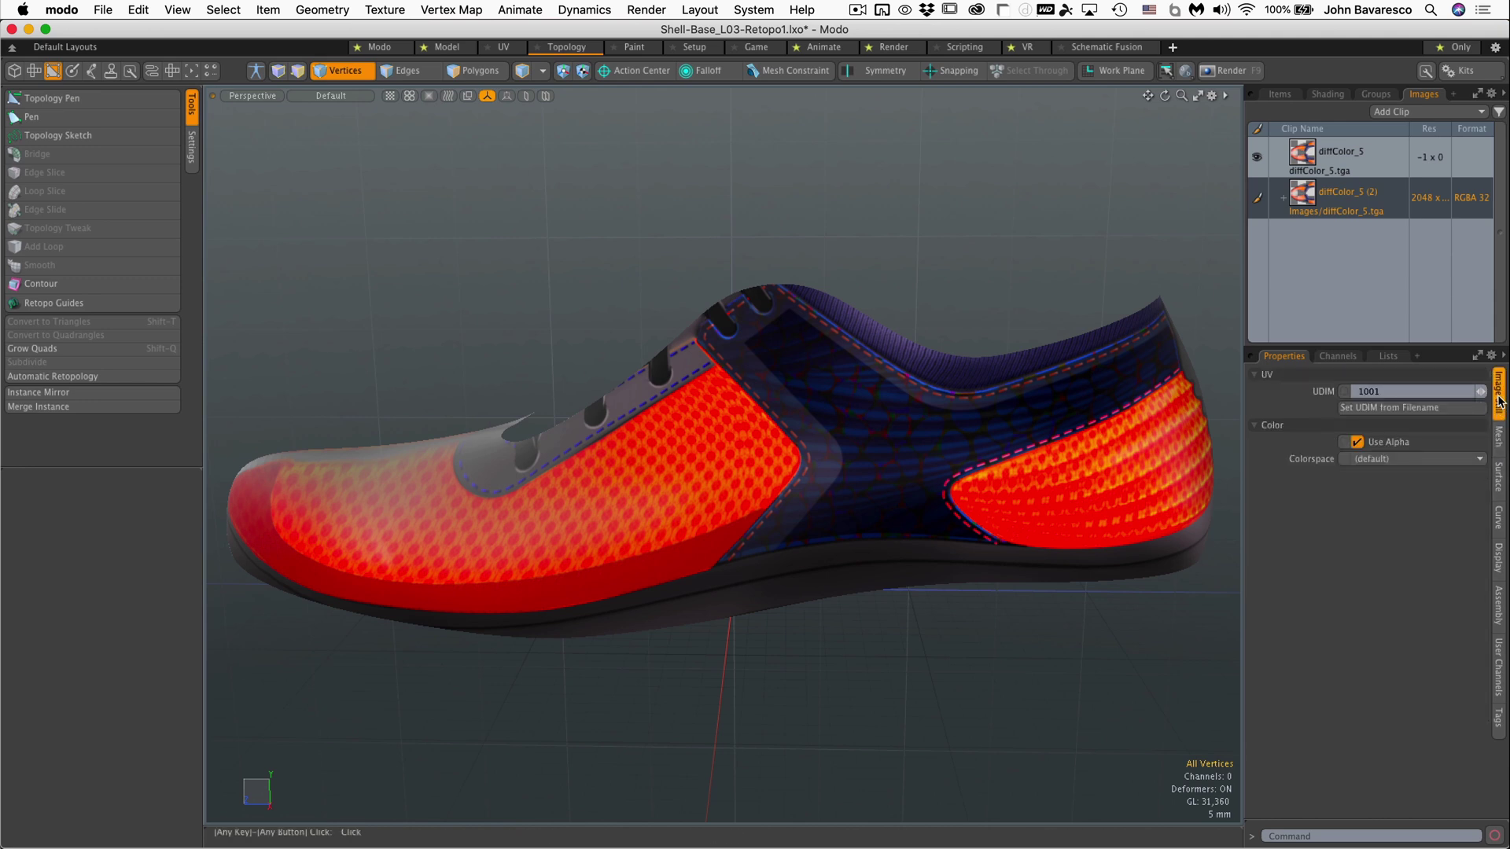
left_click(1417, 459)
left_click(1418, 469)
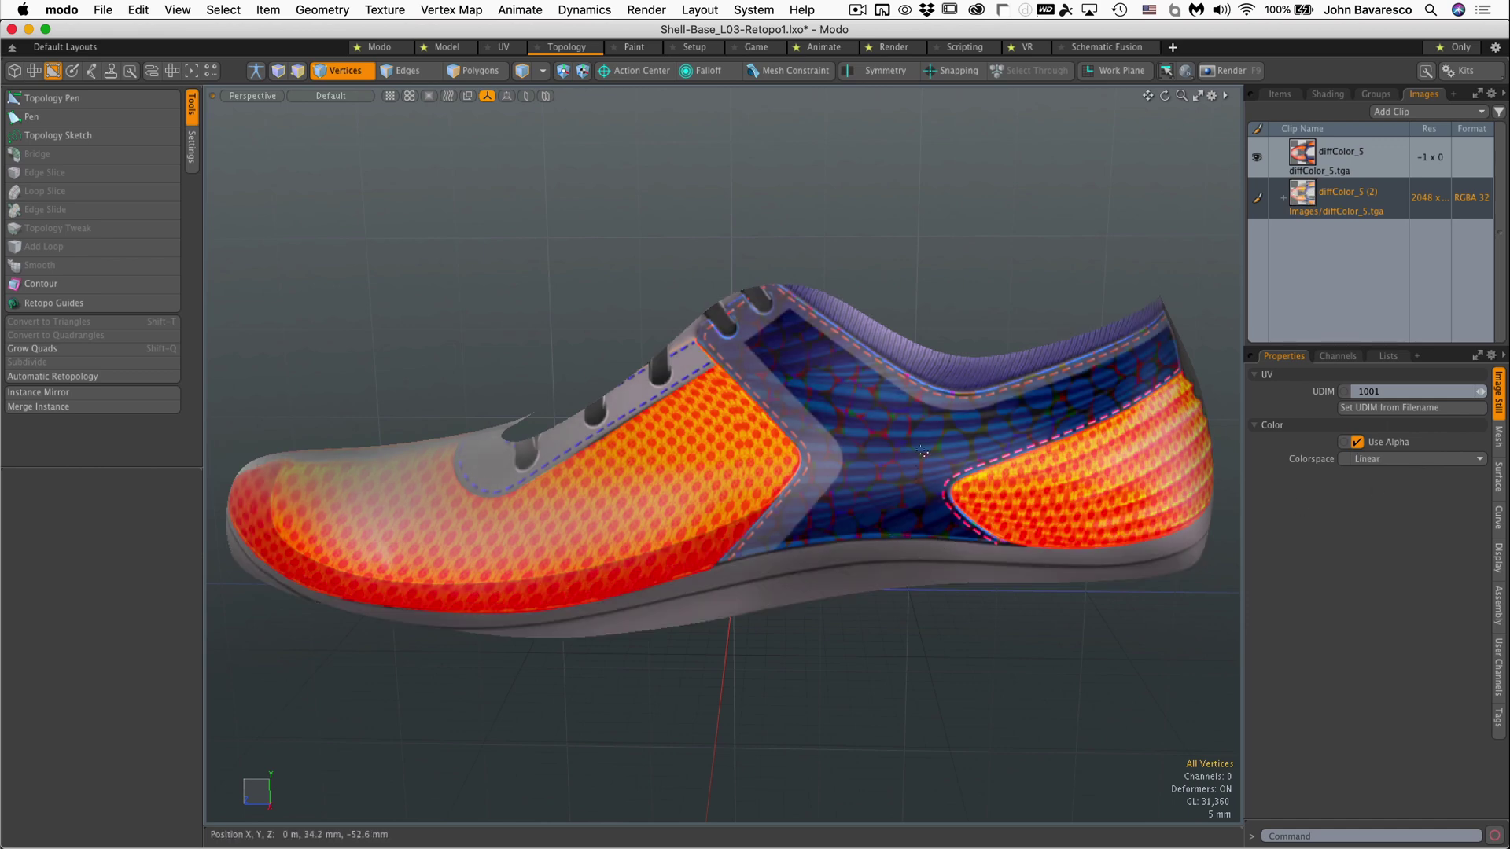
left_click_drag(891, 437, 645, 366, "alt")
left_click_drag(834, 464, 806, 469, "alt")
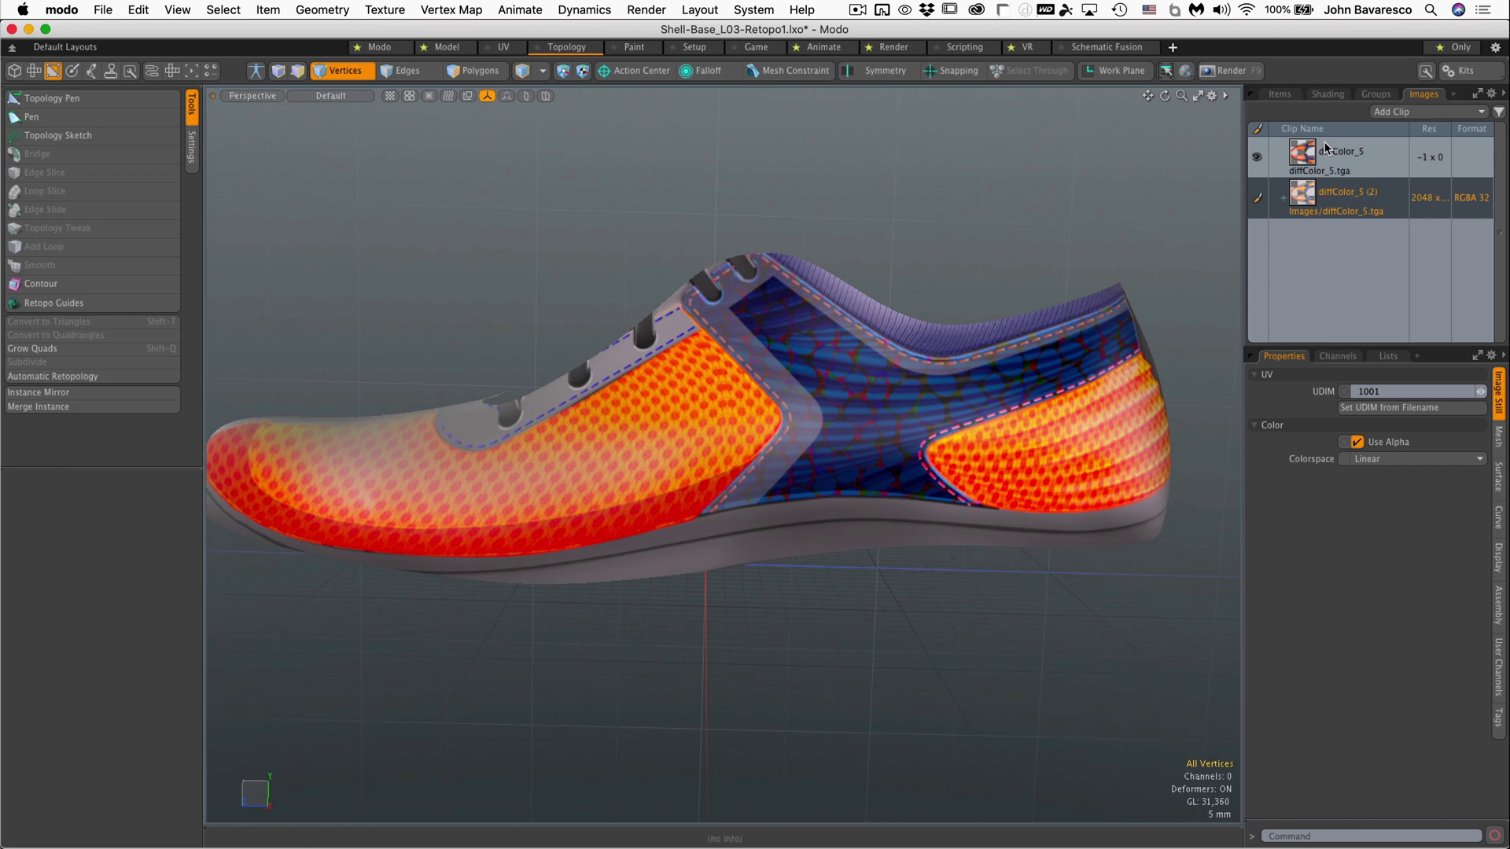
left_click(1280, 94)
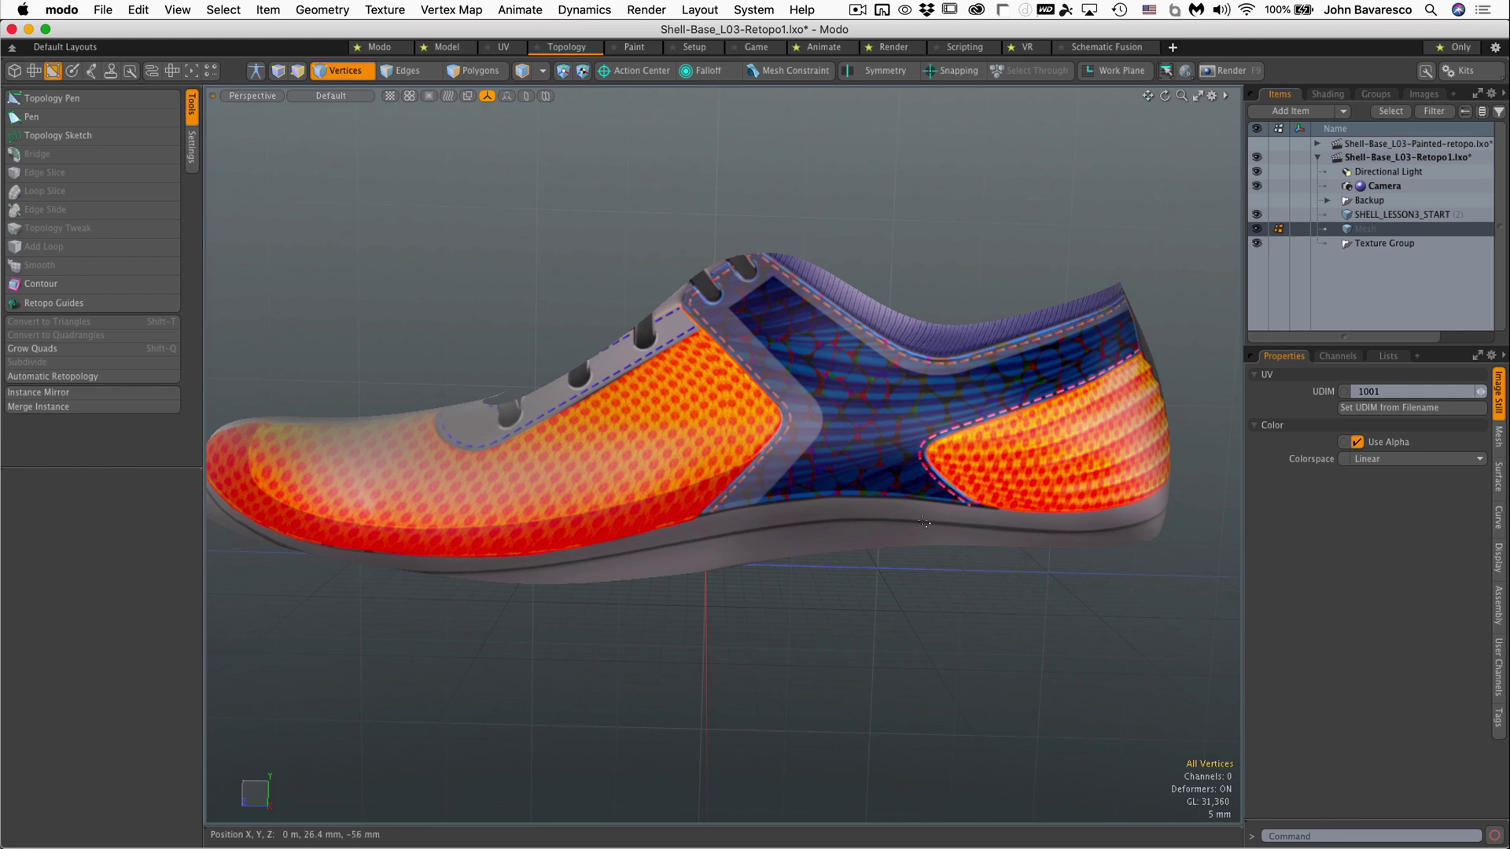